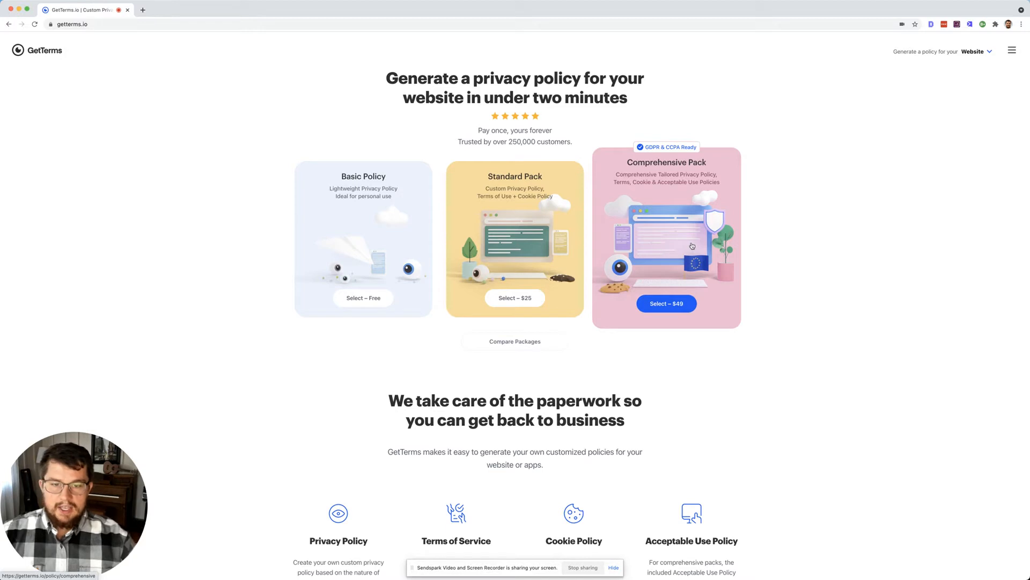
Step: Compare packages, switch the site type to eCommerce and back to Website, then choose the $49 Comprehensive Pack
click(537, 348)
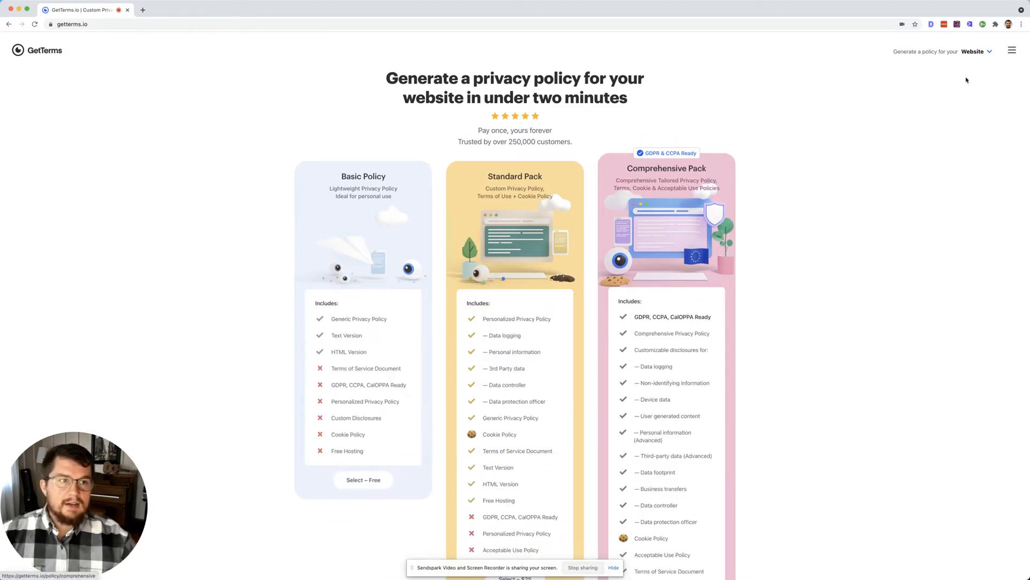
click(978, 53)
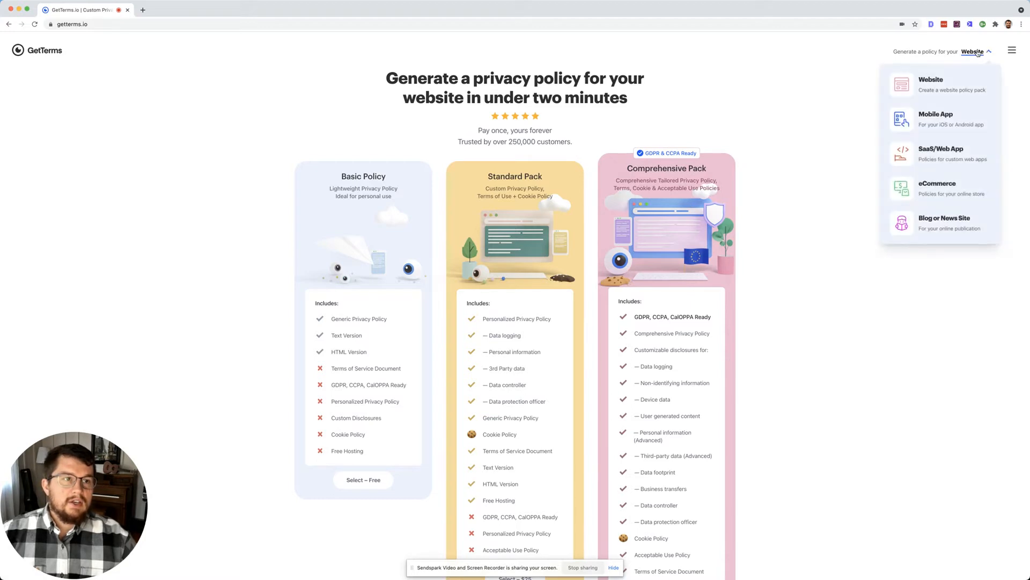
click(938, 188)
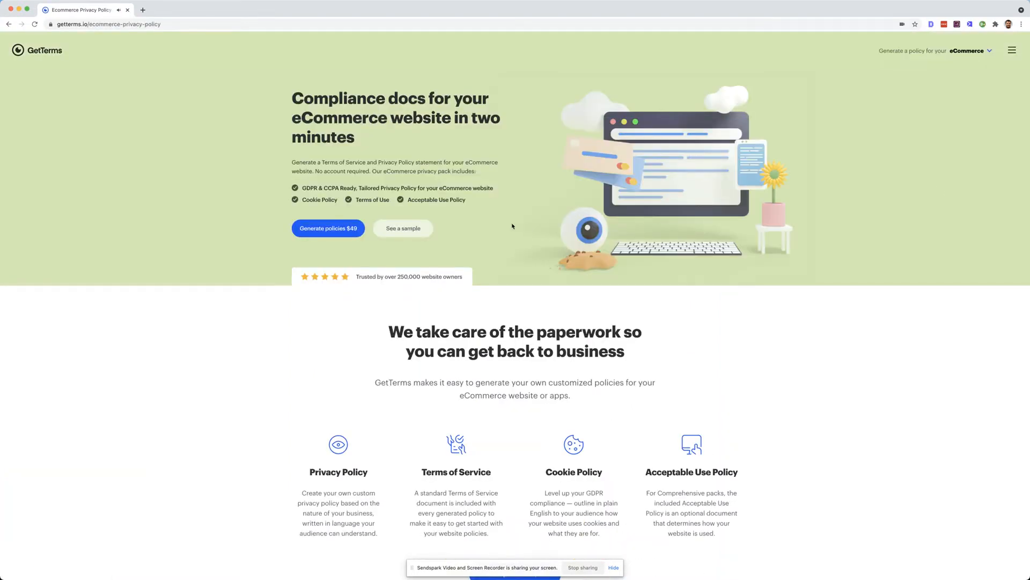
mouse_move(891, 14)
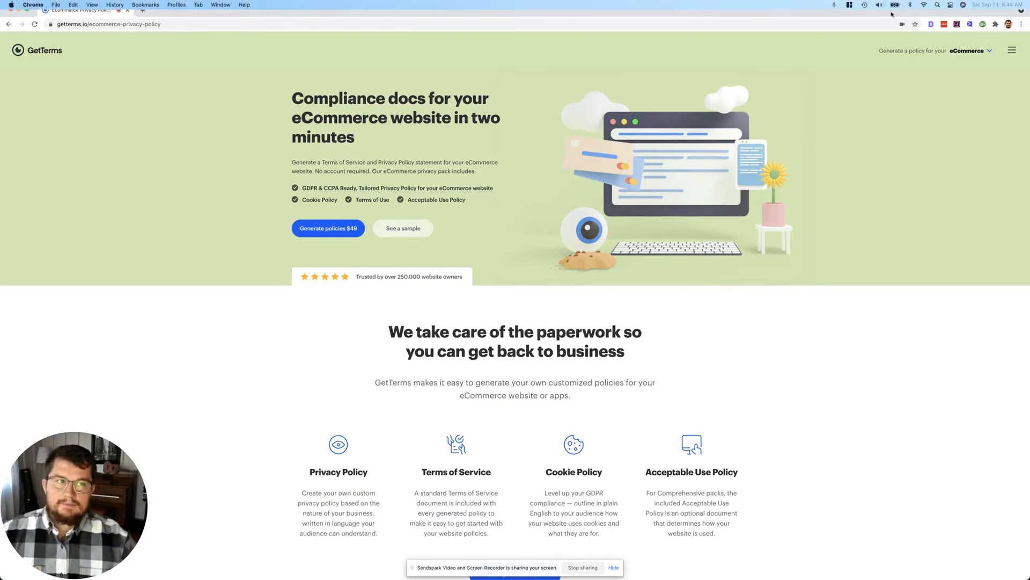
click(969, 51)
click(936, 85)
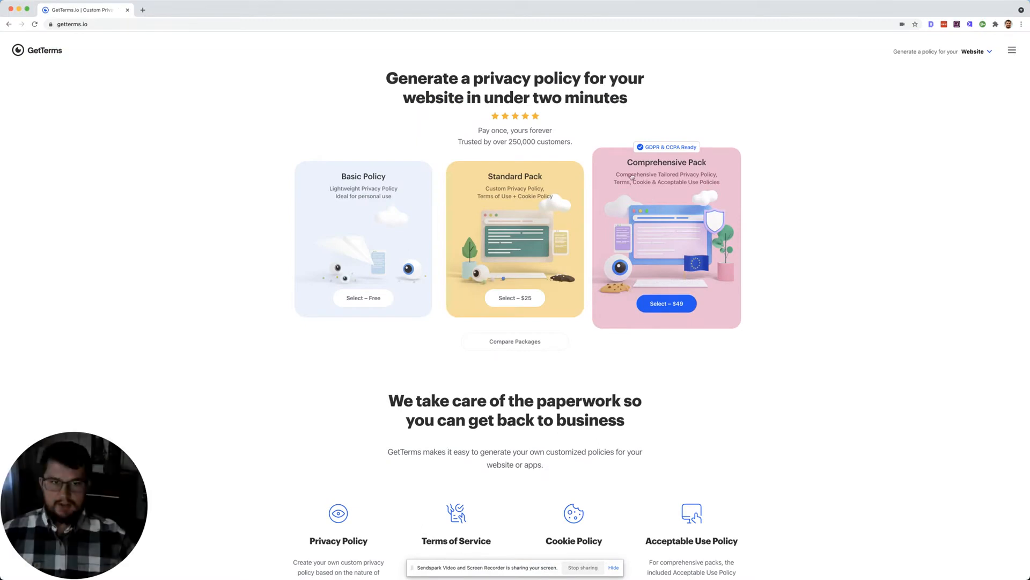
click(682, 217)
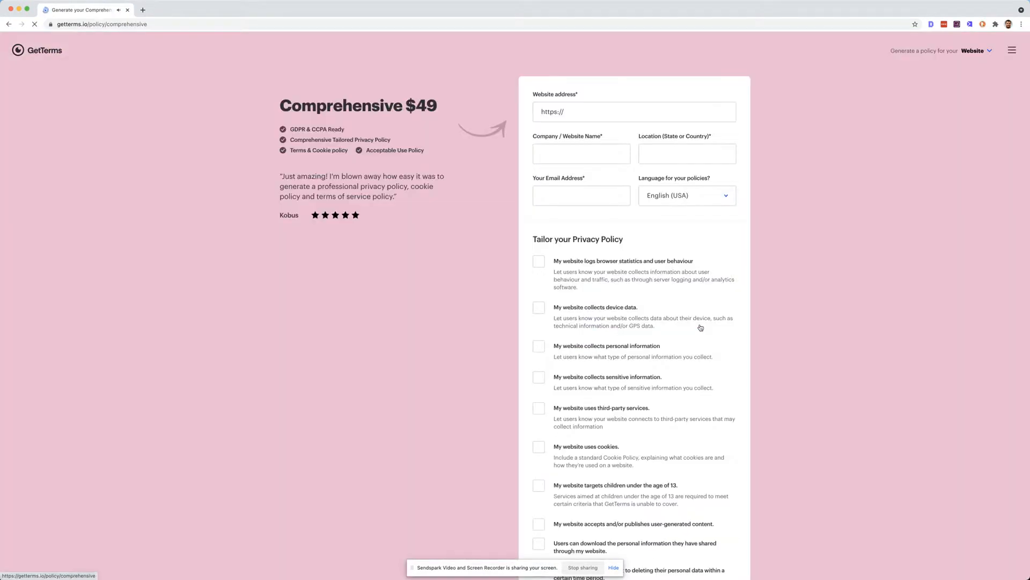
Step: Enter website touchdownlawncare.com, company Touchdown Lawn Care, location Indiana and the contact e-mail address
click(590, 114)
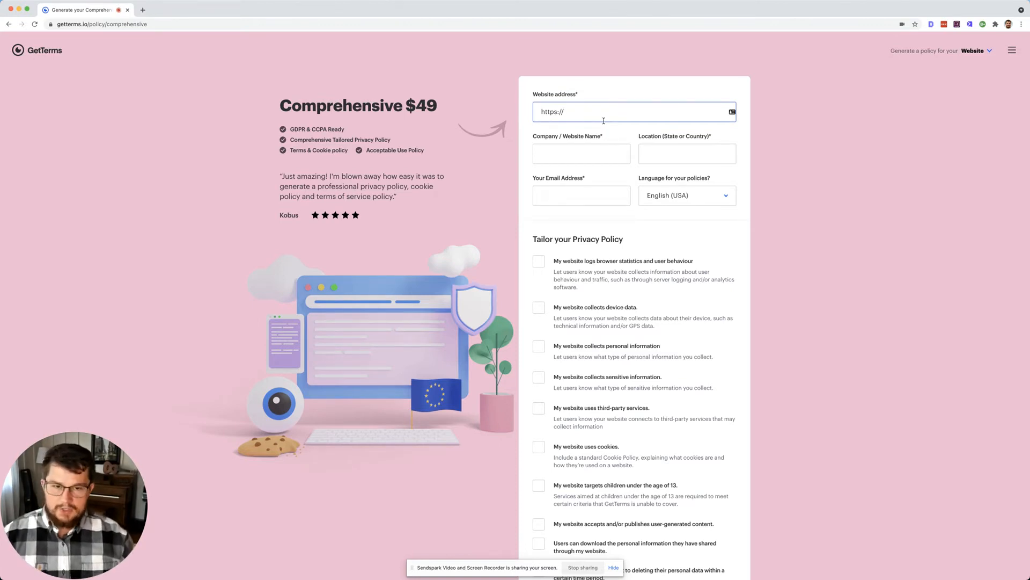
text(touchd)
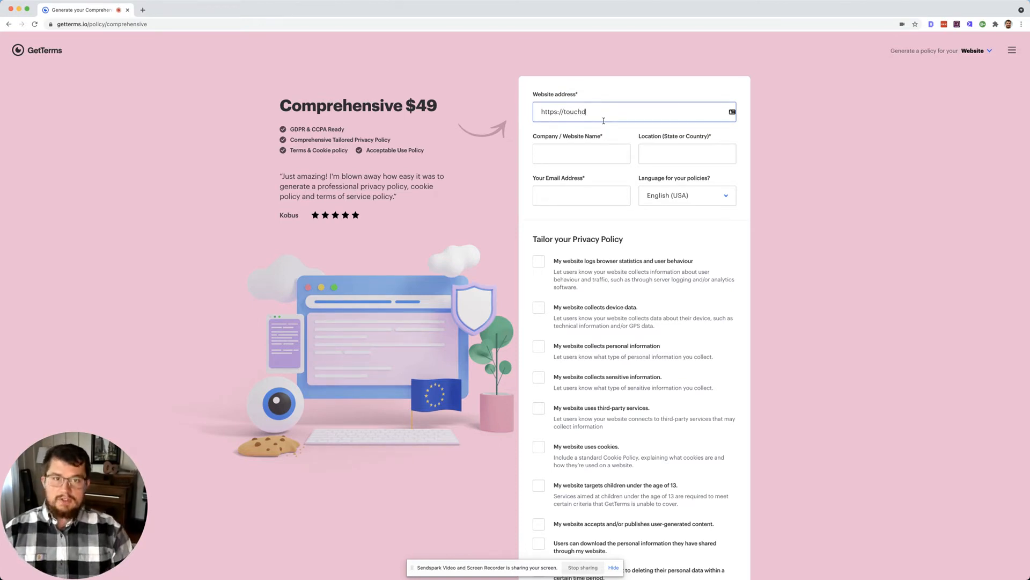
text(ownlawncare.com)
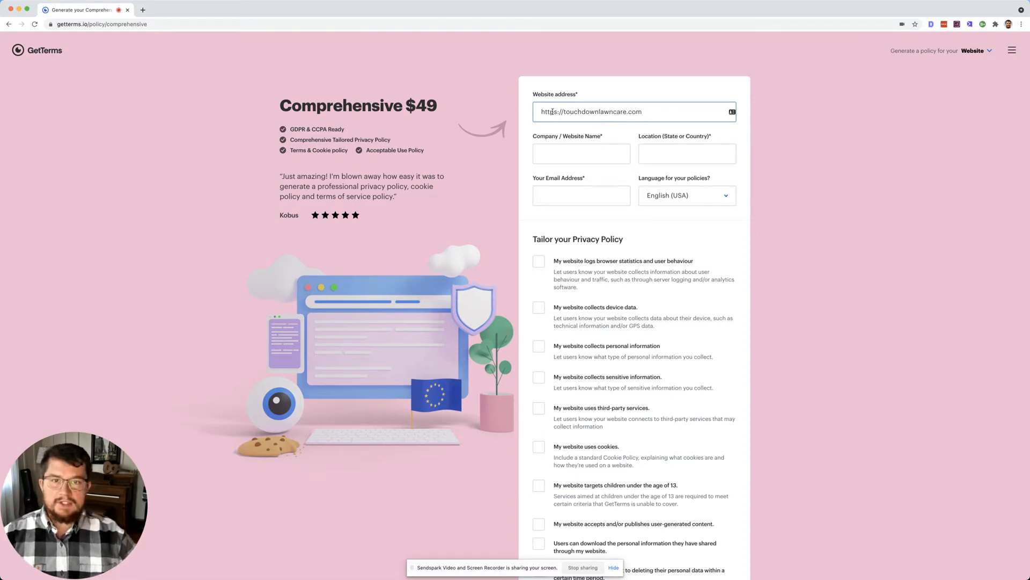
click(584, 154)
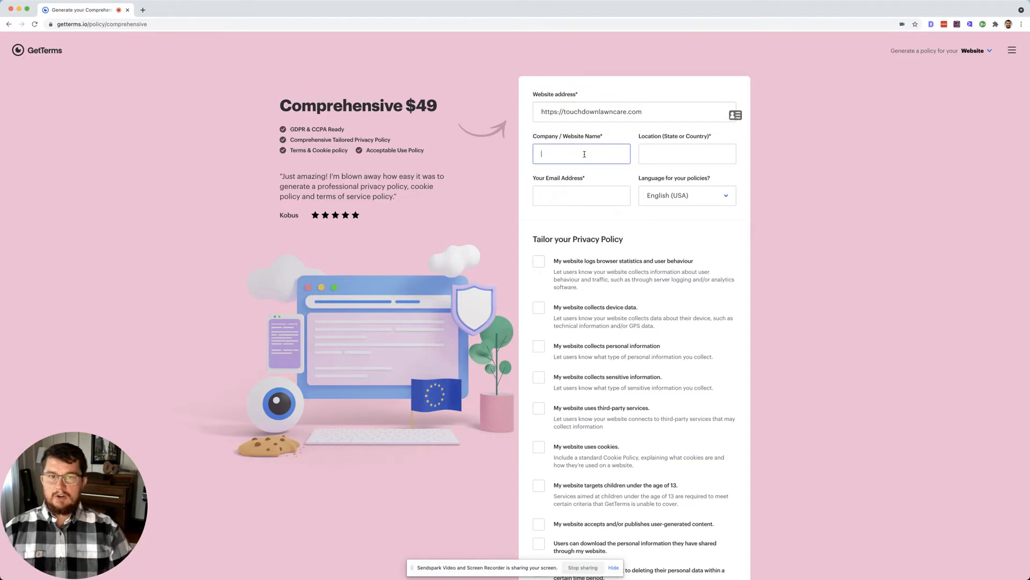
text(Touchdown )
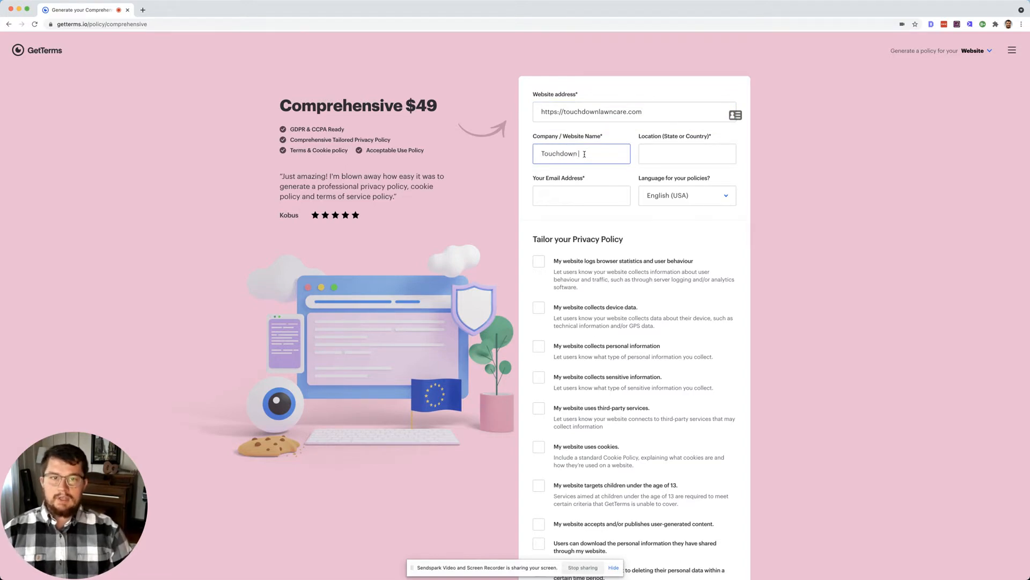
text(Lawn Care)
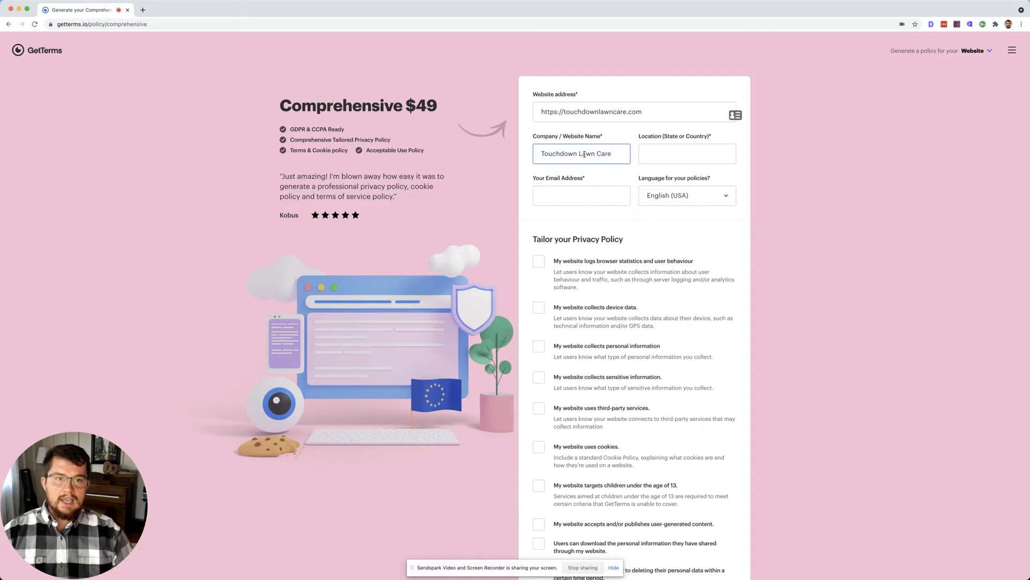
key(Tab)
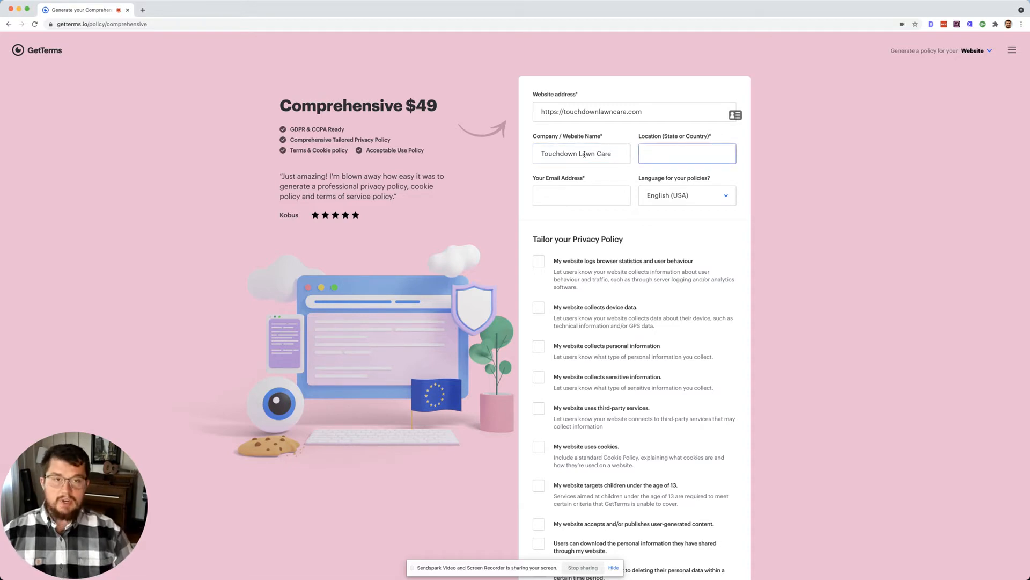
text(Indiana)
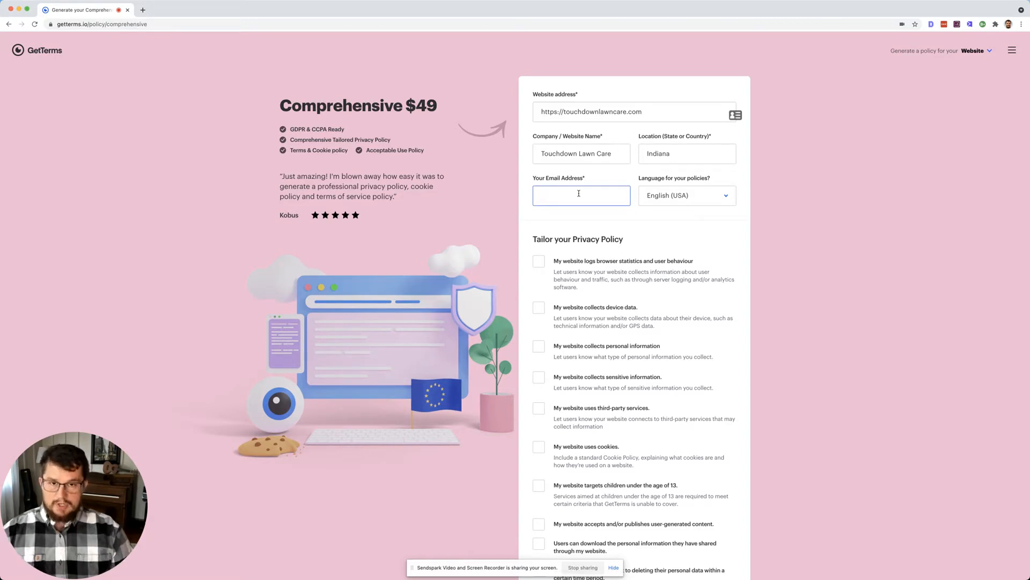
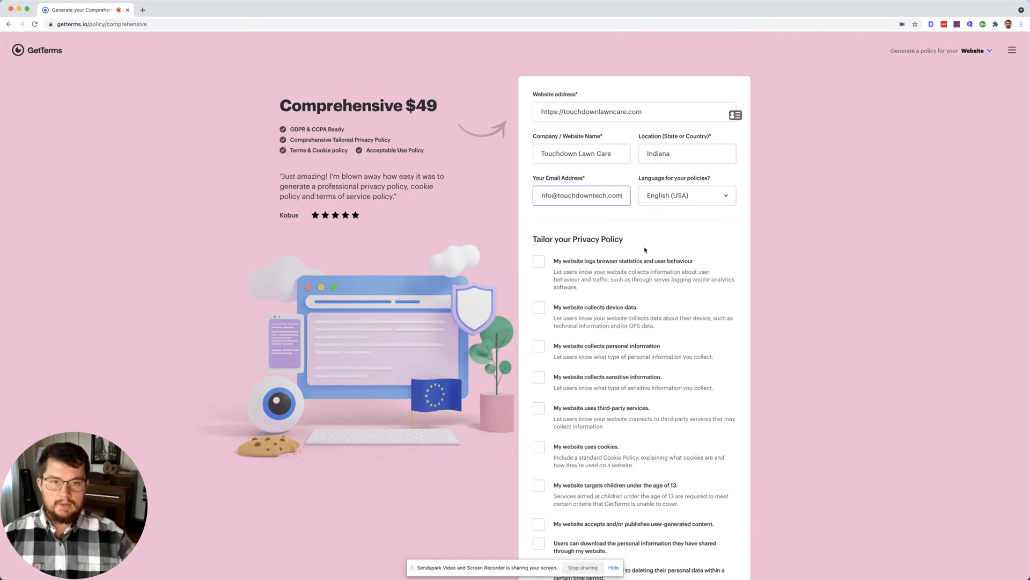
scroll(645, 250, down, 1)
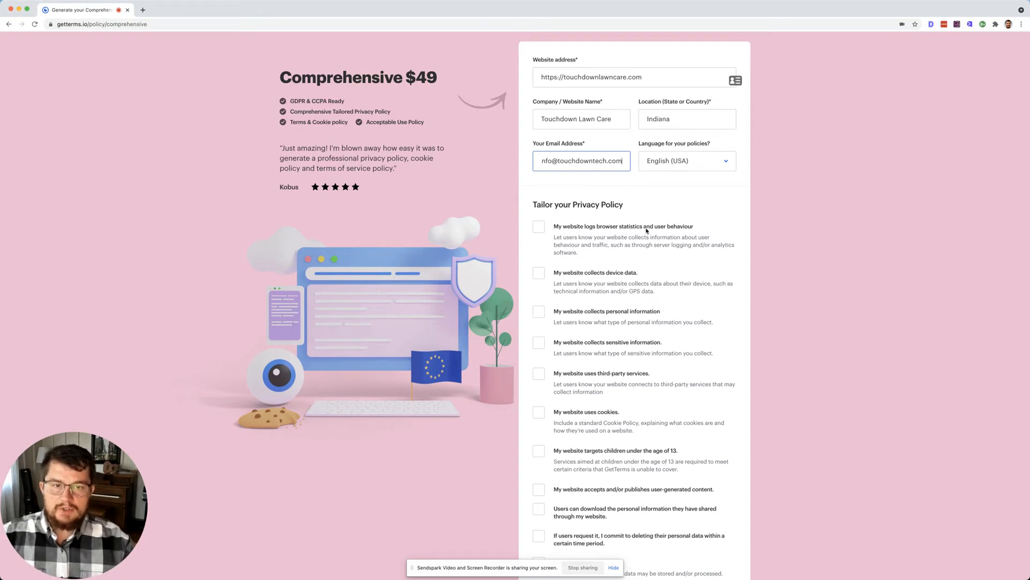
Step: Declare that the site logs browser statistics and collects device data
click(555, 227)
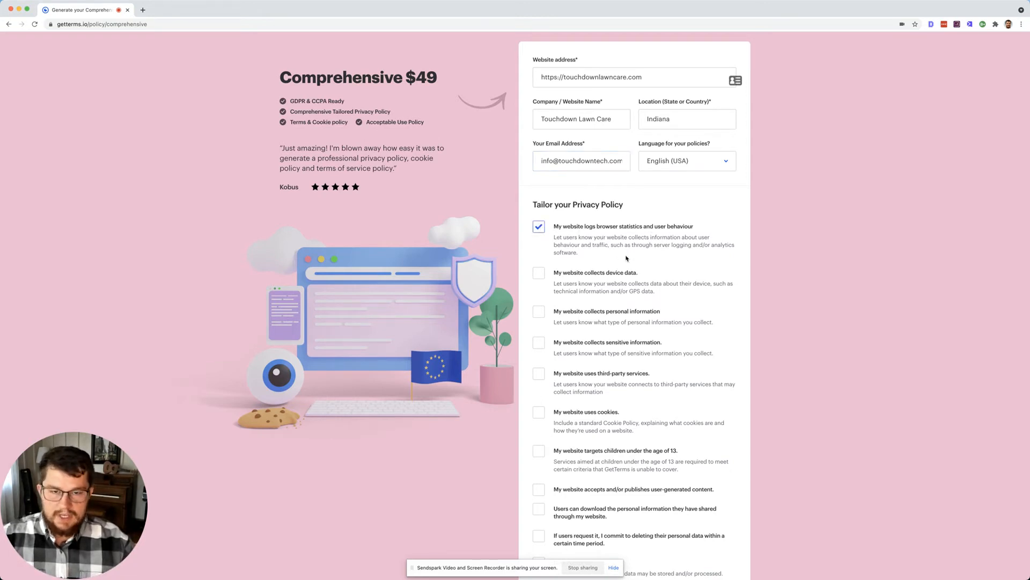
scroll(617, 252, down, 2)
scroll(626, 258, down, 1)
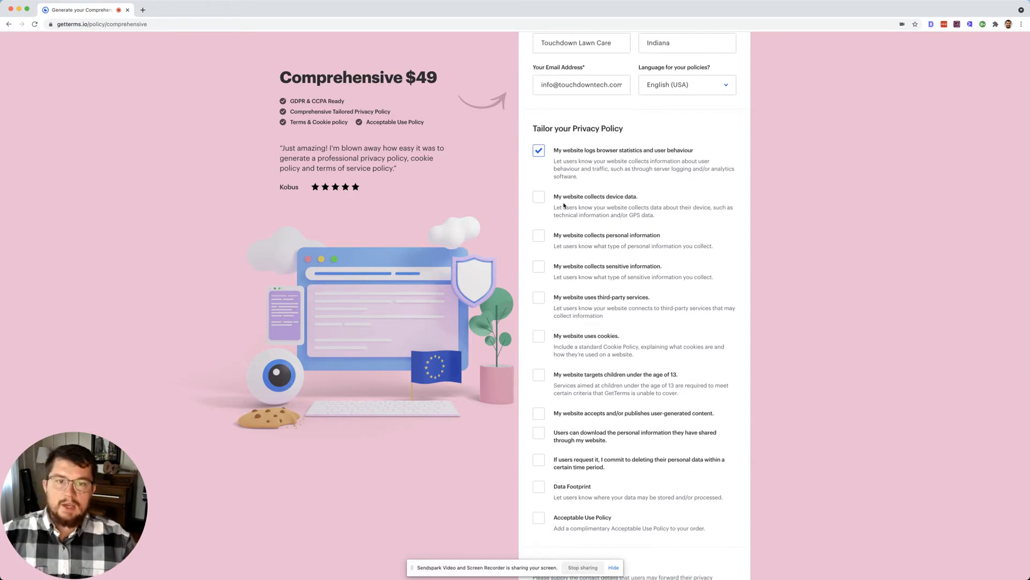
click(539, 200)
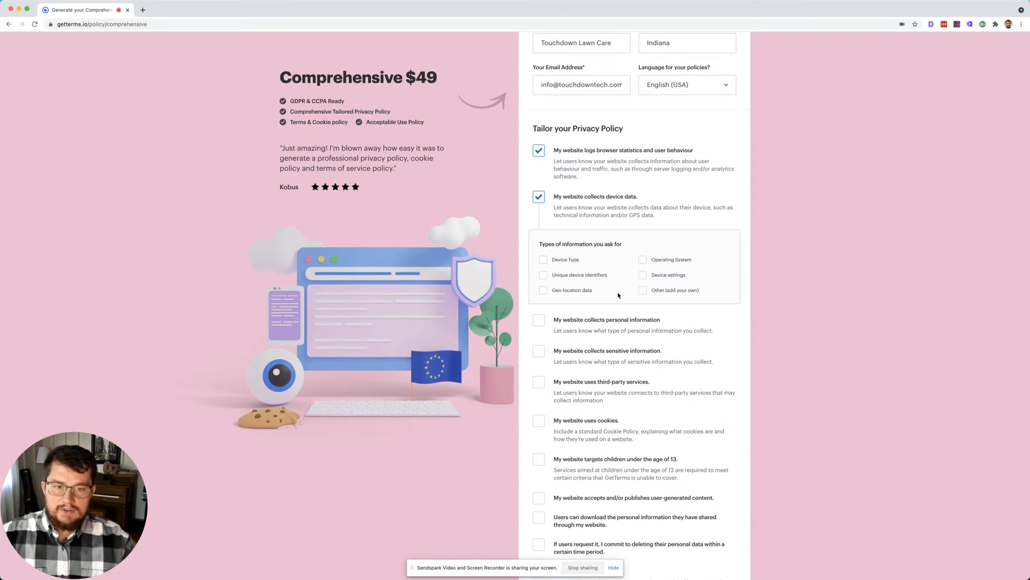
Step: Tick device information types Device Type, Geo-location, Device settings, Operating System and Other
click(564, 260)
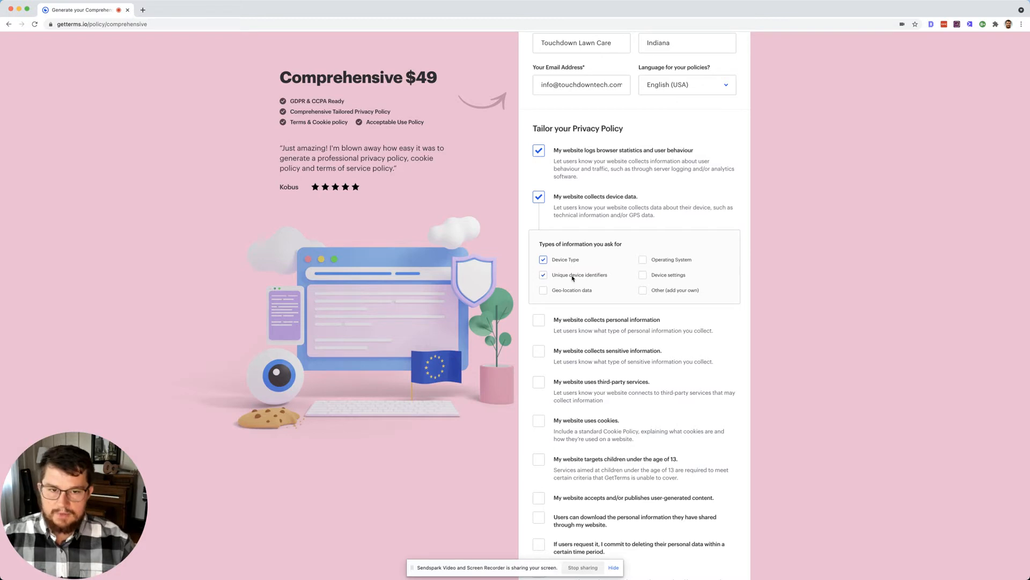
click(578, 292)
click(667, 276)
click(667, 260)
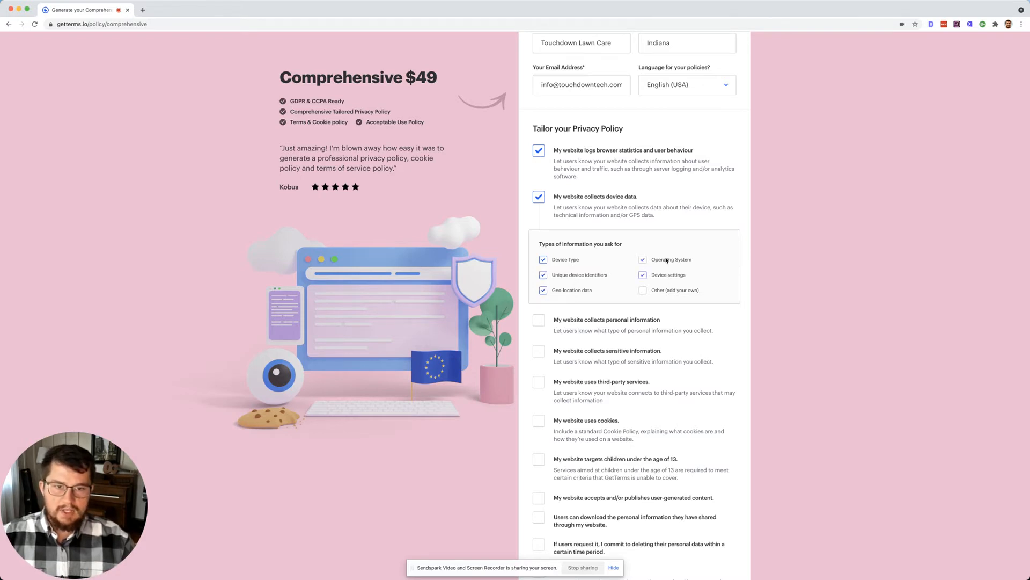
scroll(678, 331, down, 2)
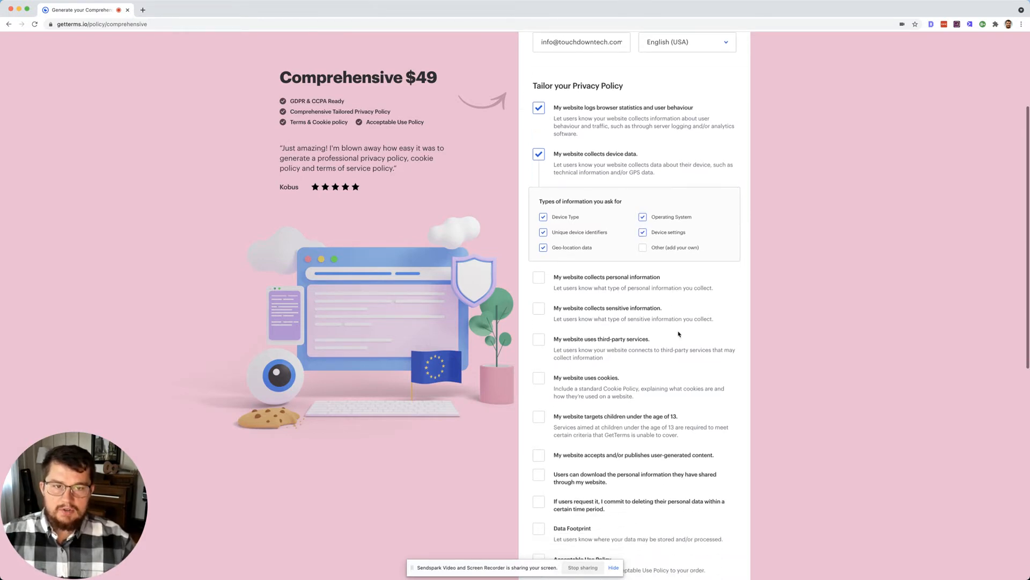
click(656, 248)
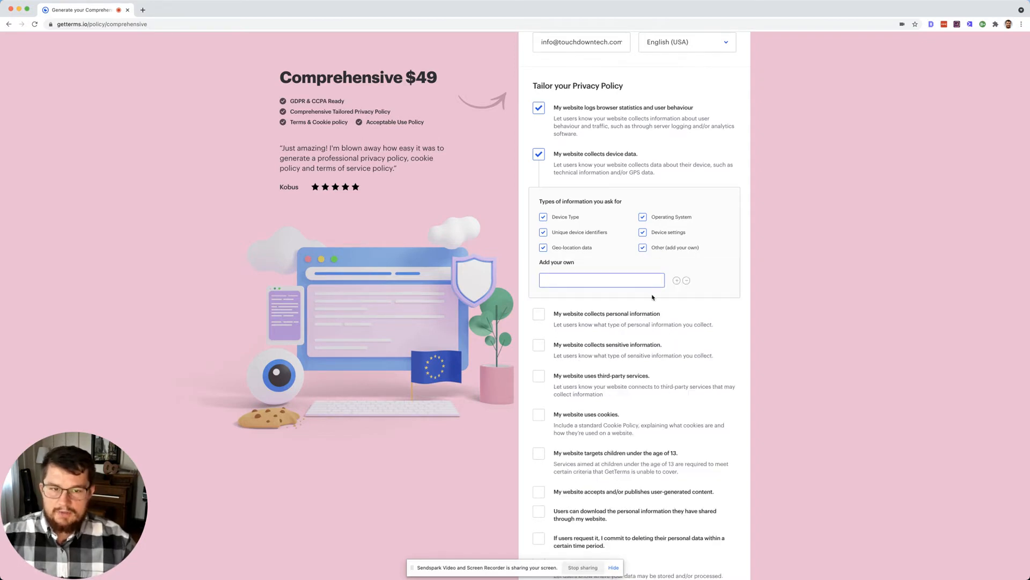
scroll(649, 362, down, 2)
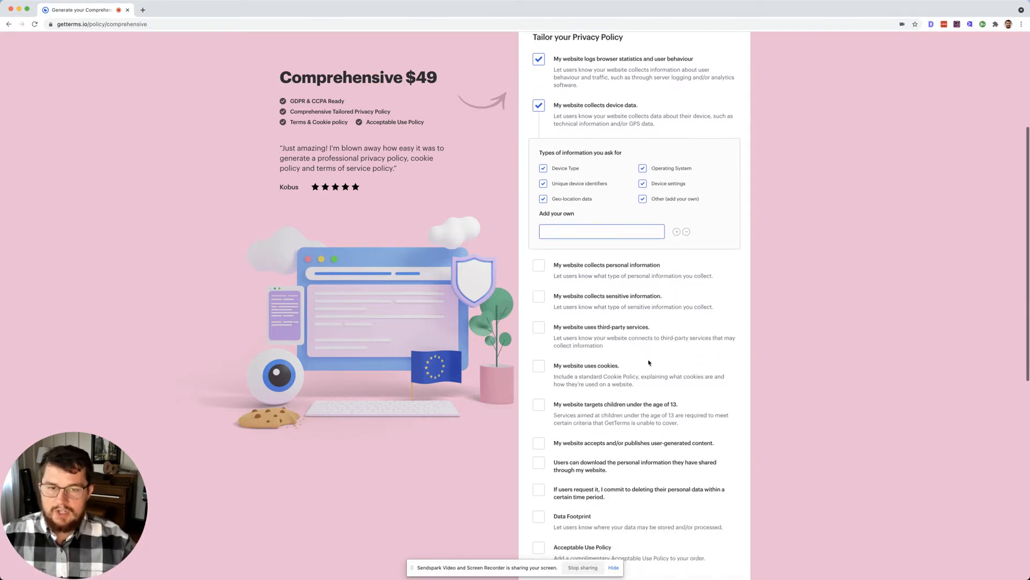
Step: Declare collection of name, phone, email, date of birth, home address and social profiles
click(605, 271)
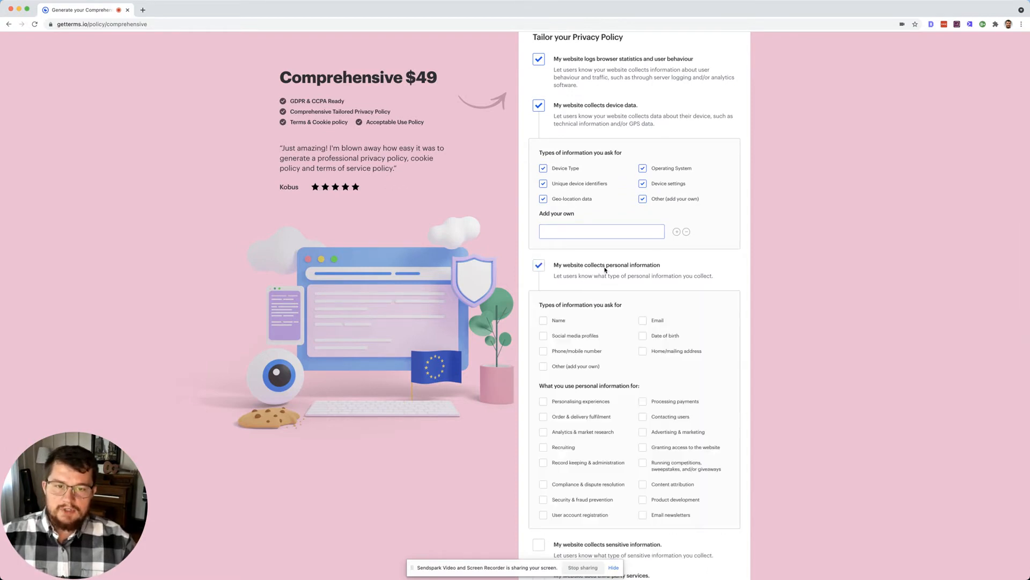
scroll(604, 271, down, 3)
click(562, 246)
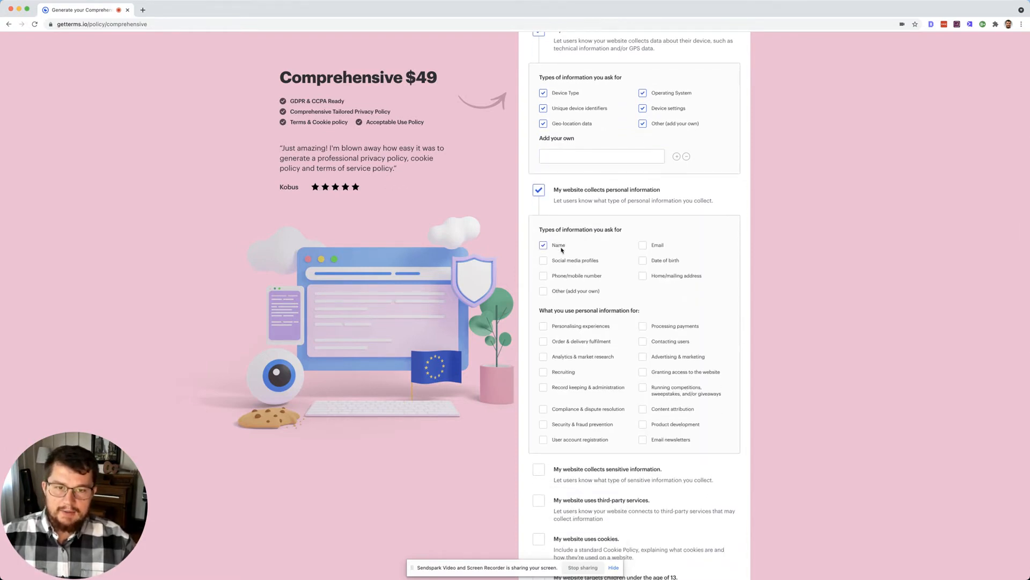
scroll(573, 276, down, 1)
click(570, 239)
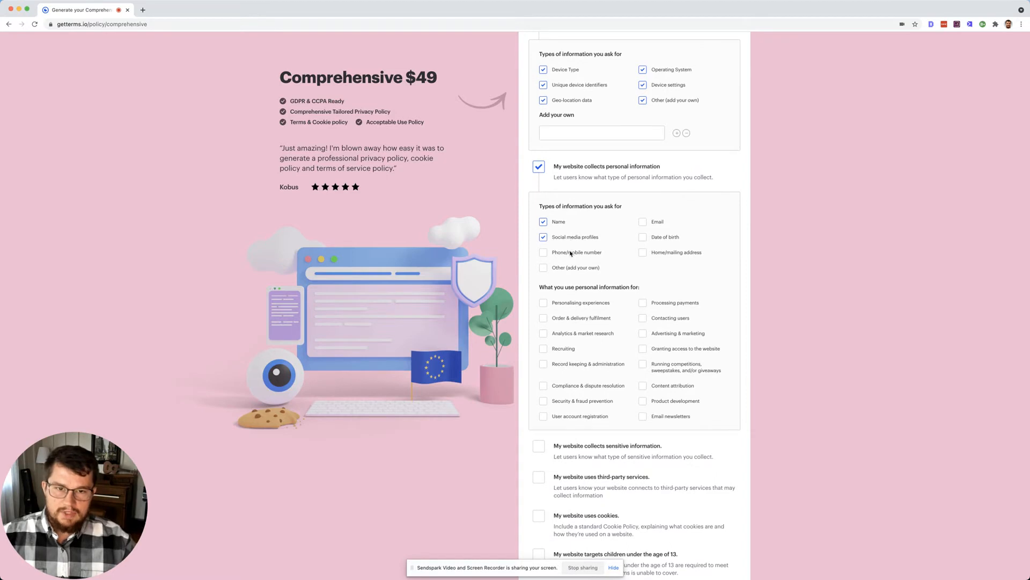
click(572, 253)
click(657, 221)
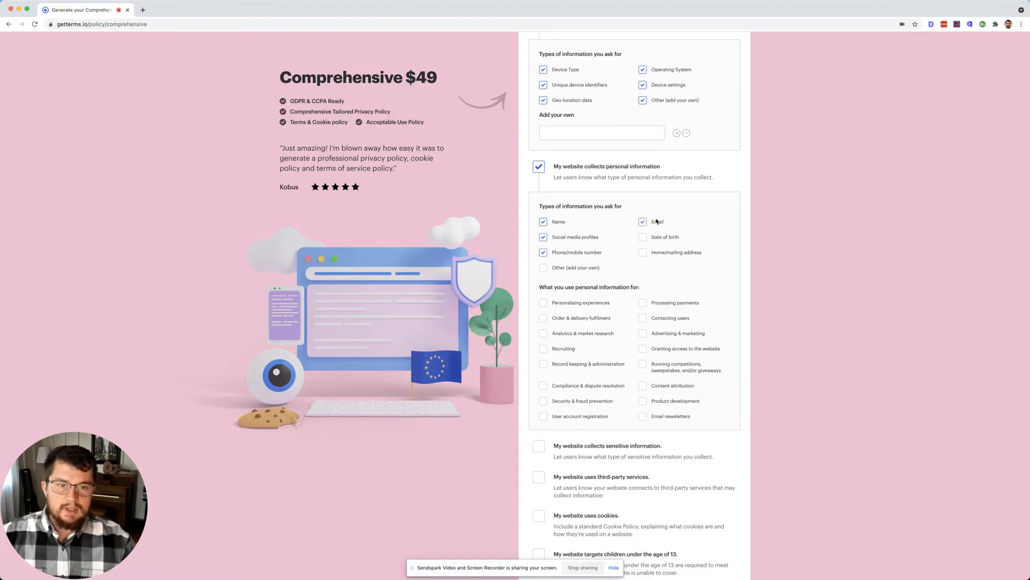
click(664, 240)
click(664, 254)
scroll(644, 262, down, 3)
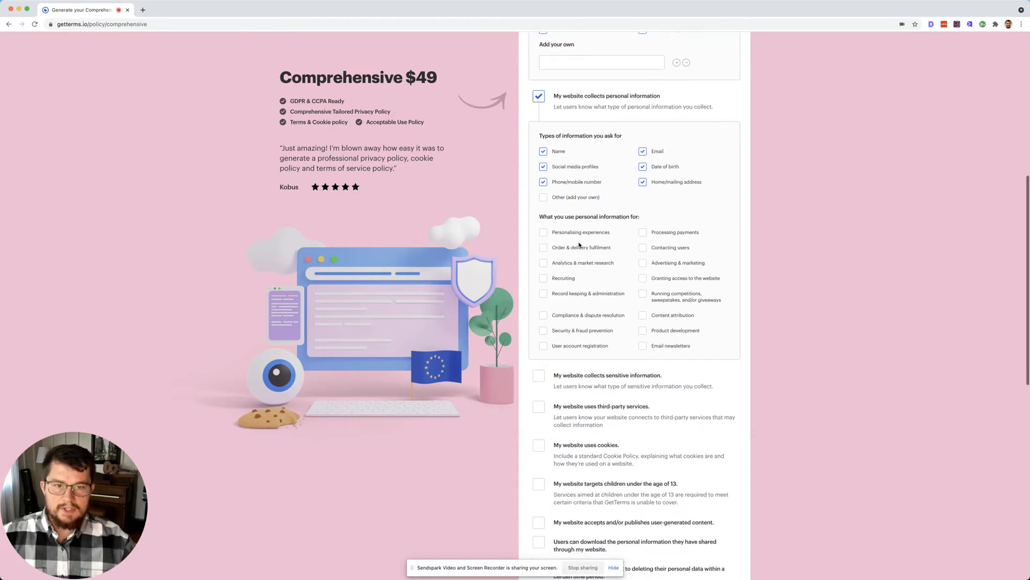
Step: Mark data uses: personalisation, order fulfilment, analytics, record keeping, compliance, security and account registration
click(580, 233)
scroll(580, 235, down, 1)
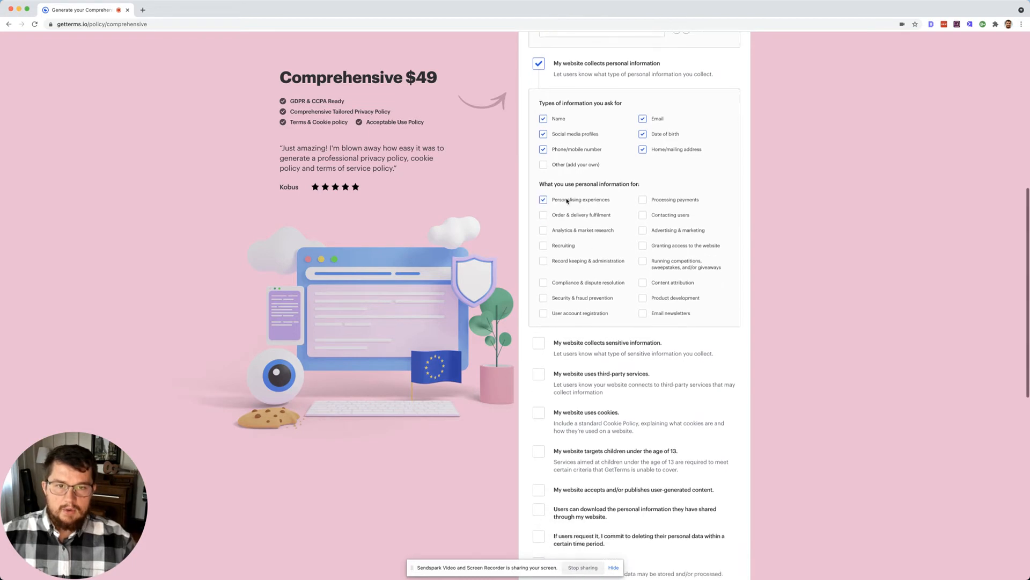
click(587, 216)
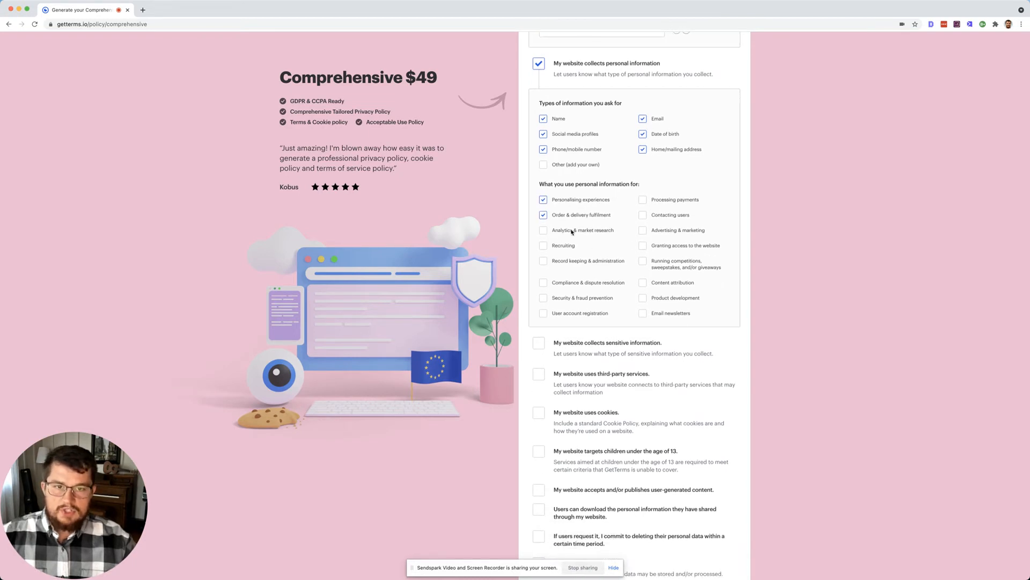
click(569, 232)
scroll(568, 250, down, 2)
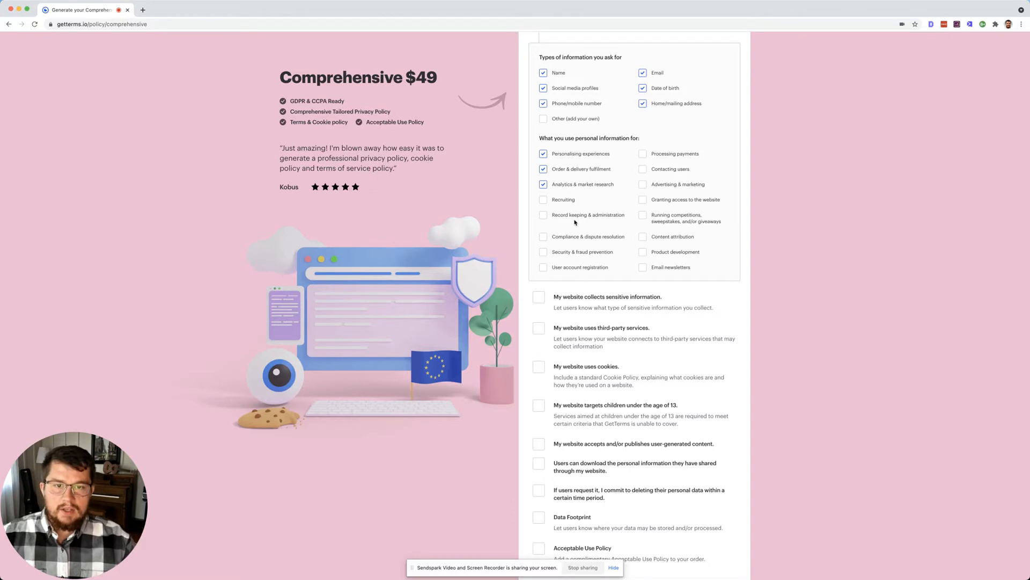
click(575, 216)
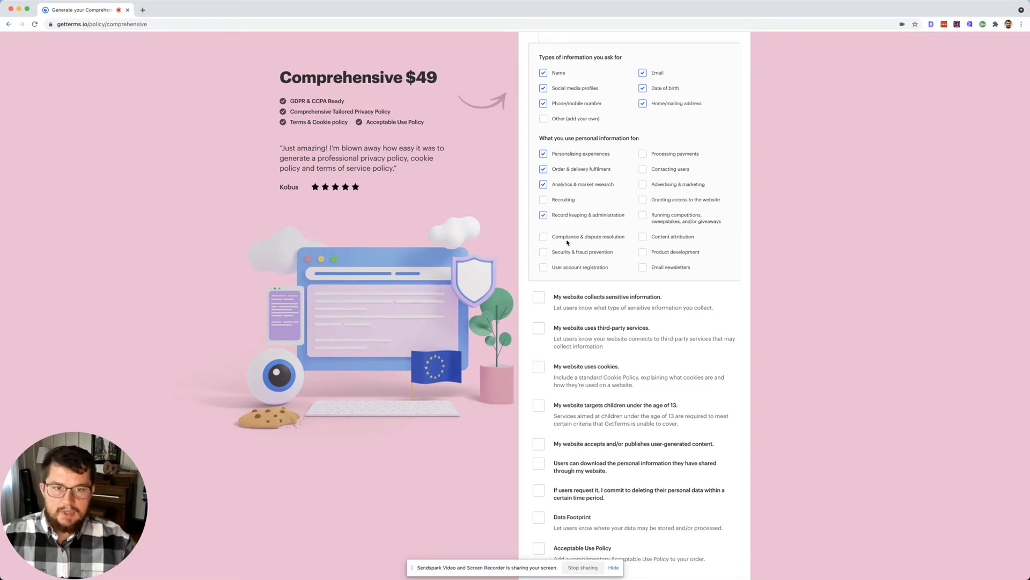
click(567, 241)
click(565, 253)
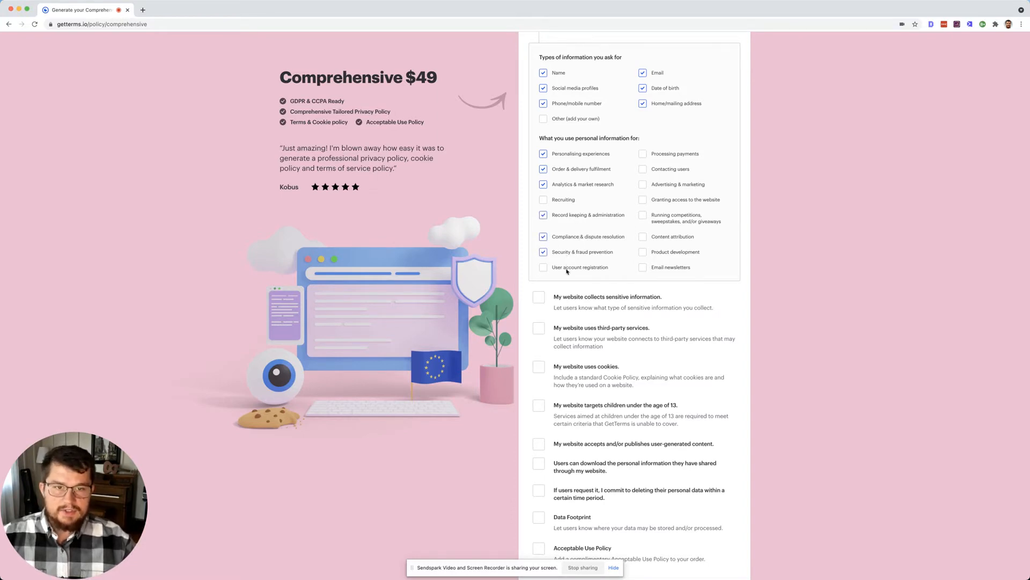
click(567, 269)
Step: Add uses: payments, contacting users, advertising, site access, competitions, attribution, newsletters, product development, recruiting
click(675, 159)
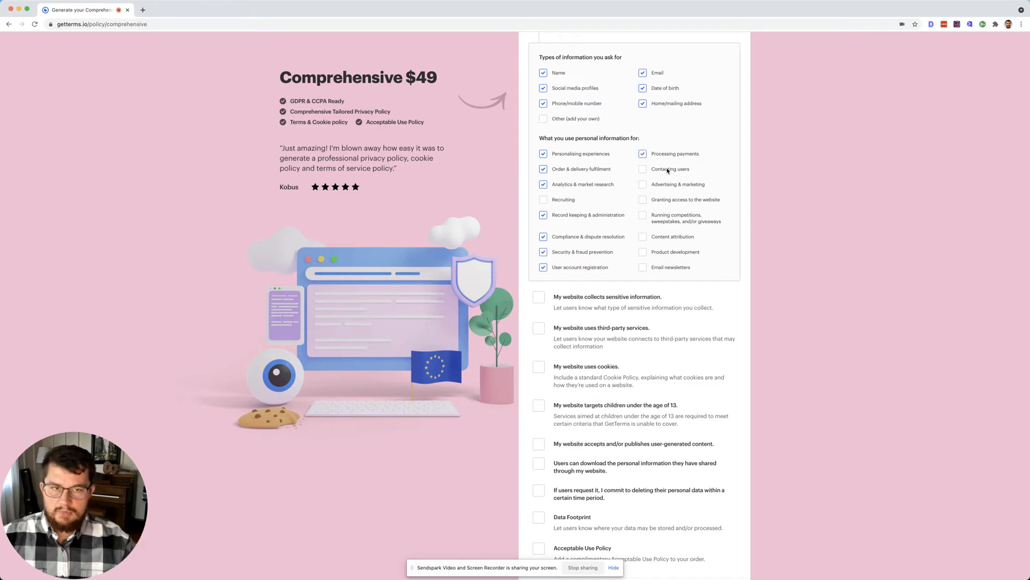
click(679, 171)
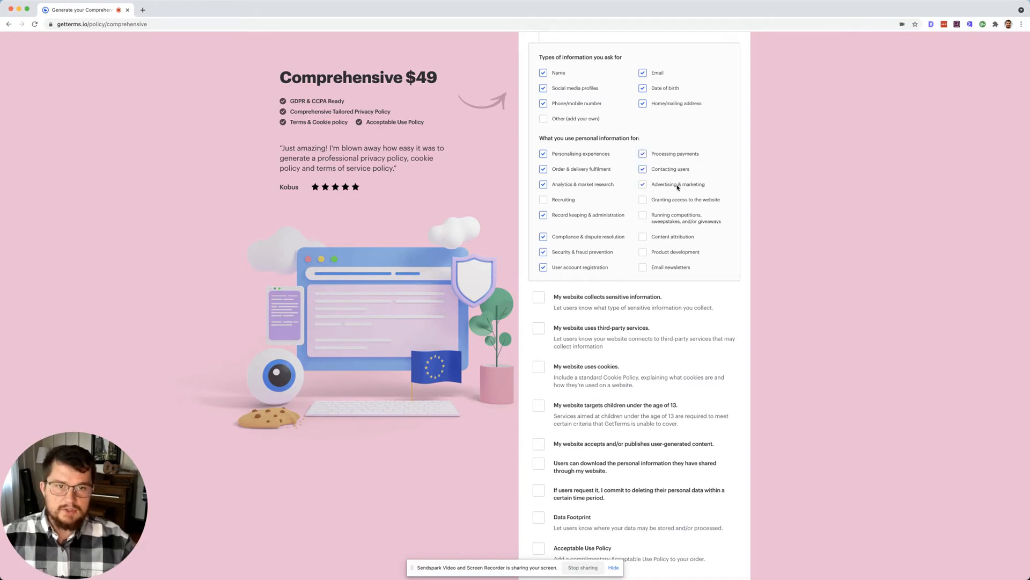
click(677, 185)
click(677, 201)
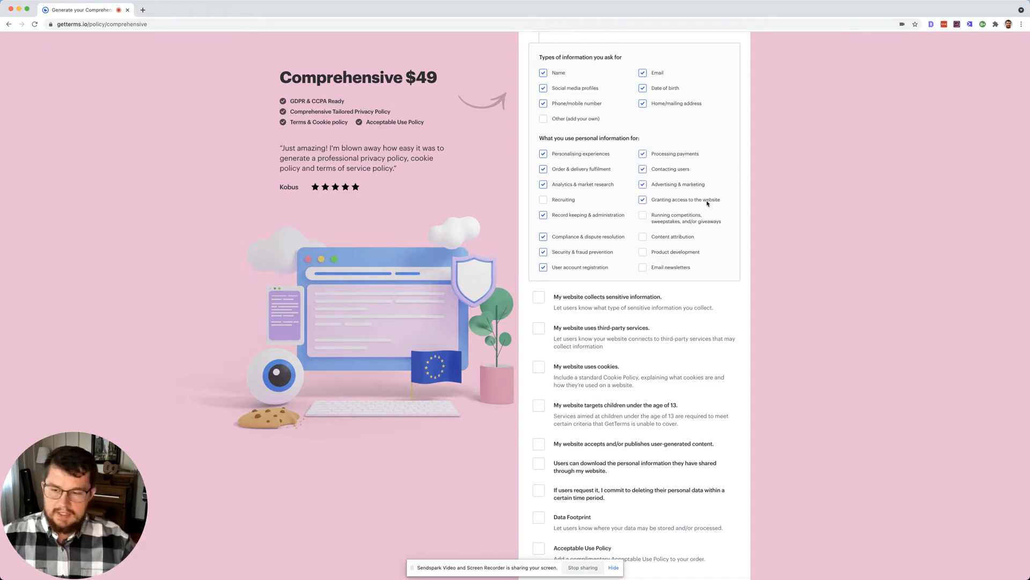
click(675, 218)
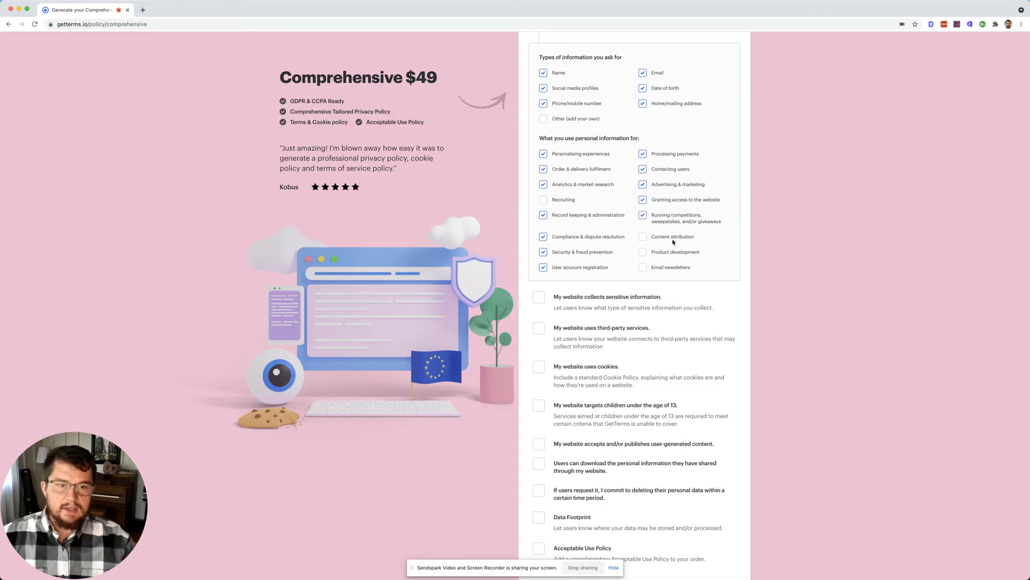
click(671, 237)
click(671, 267)
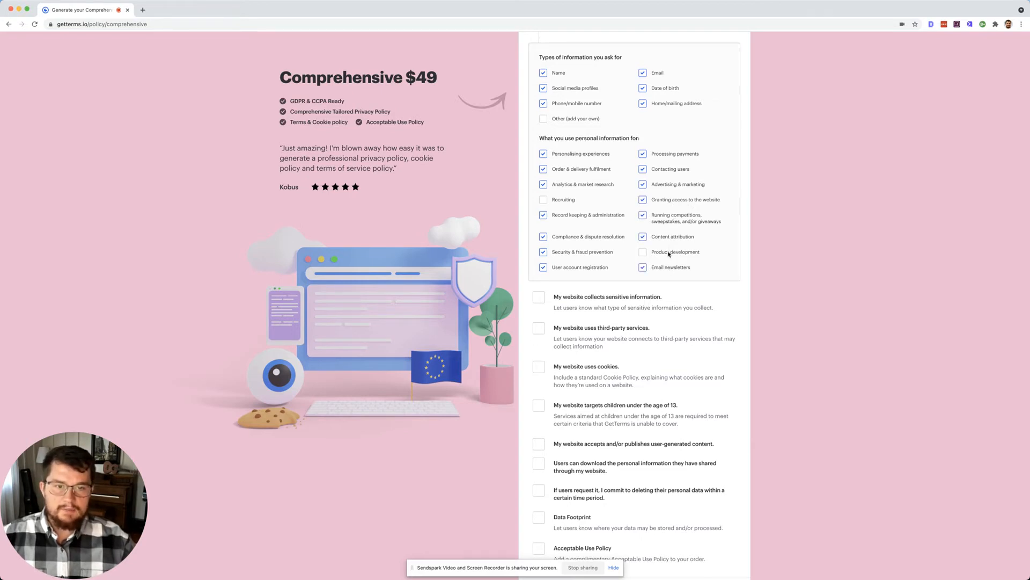
click(669, 254)
scroll(668, 281, down, 2)
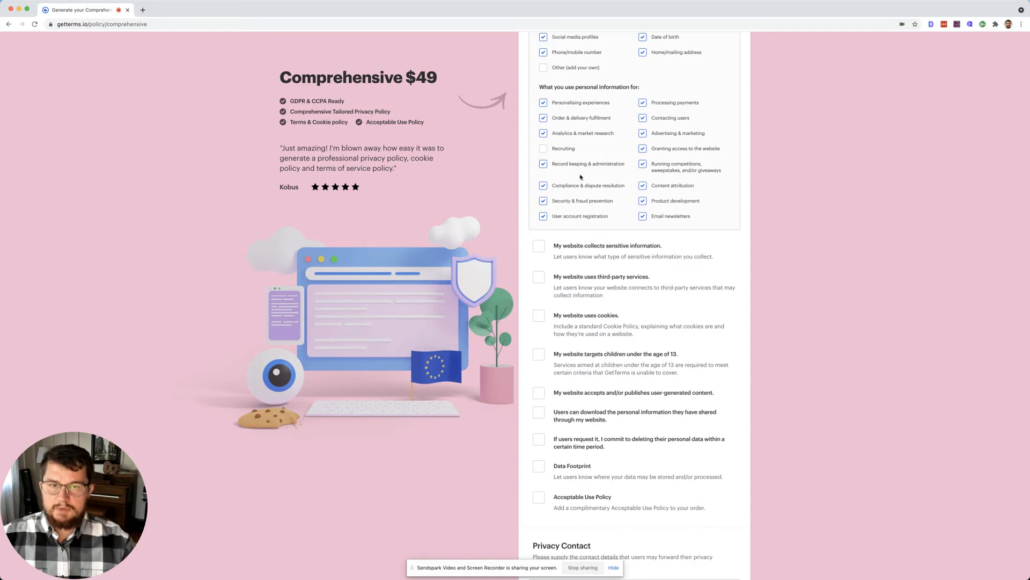
click(560, 149)
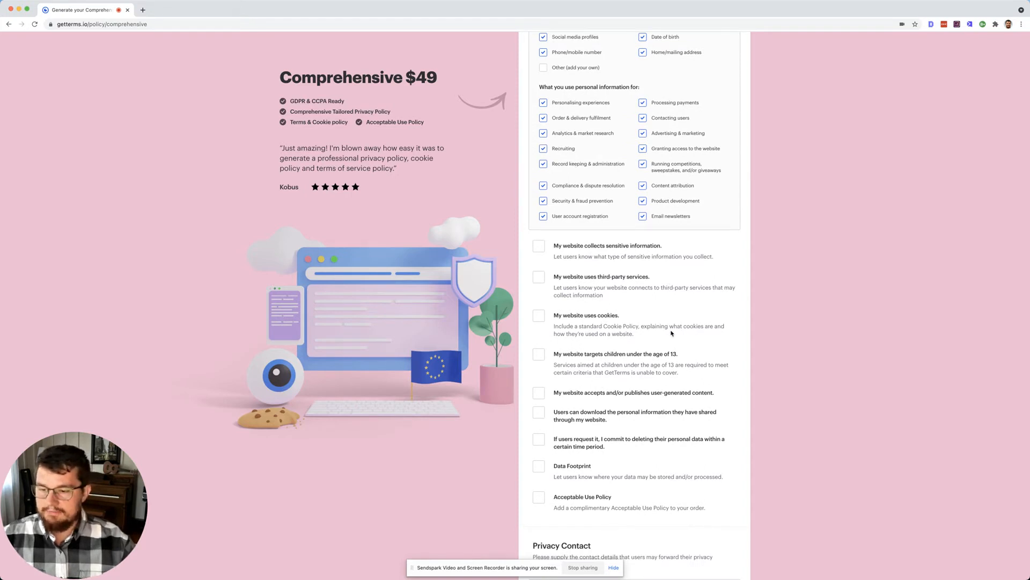
Step: Declare that the site collects sensitive information, including racial or ethnic origin and religion
scroll(670, 333, down, 2)
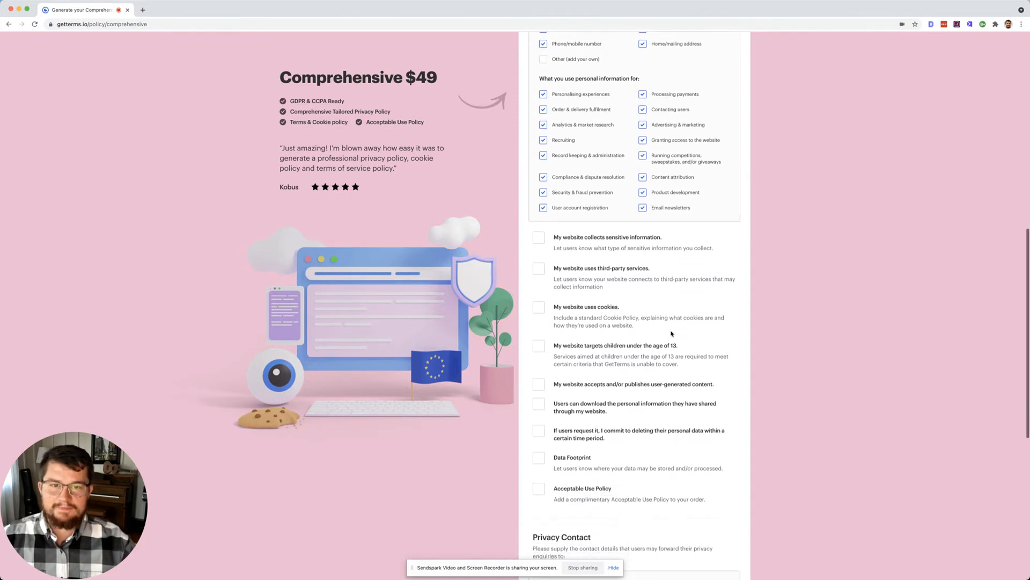
click(539, 200)
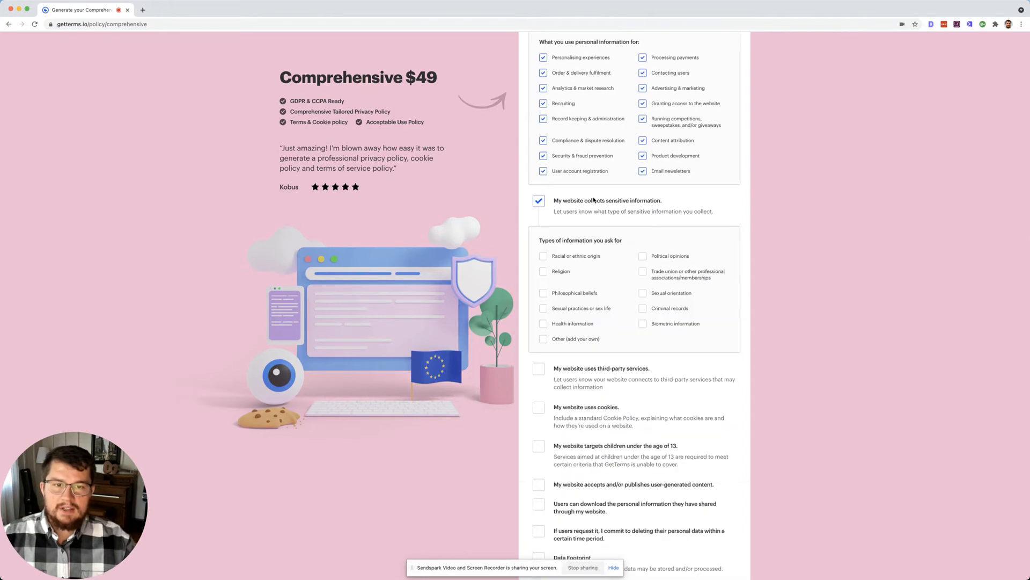
scroll(629, 234, down, 2)
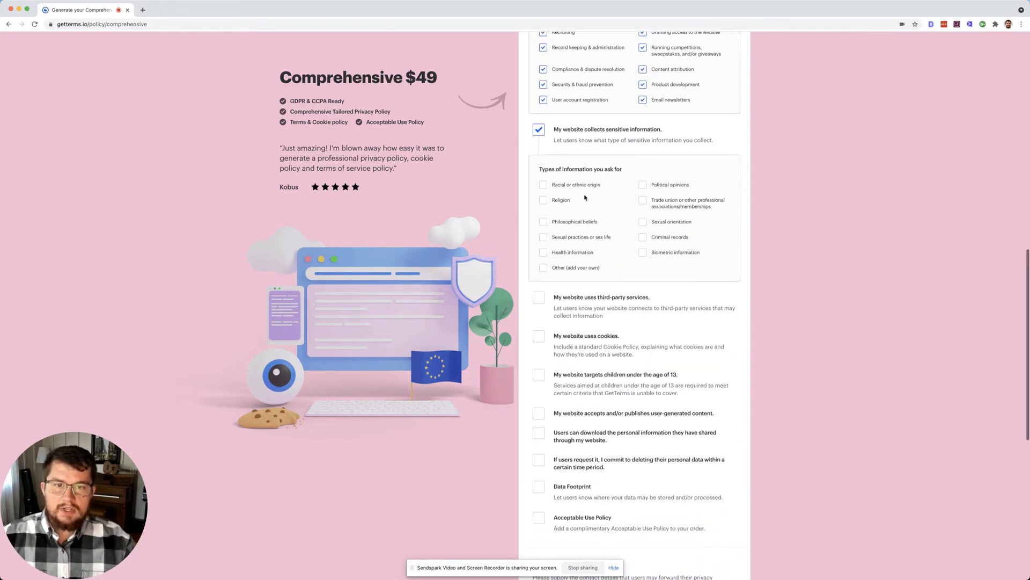
click(575, 185)
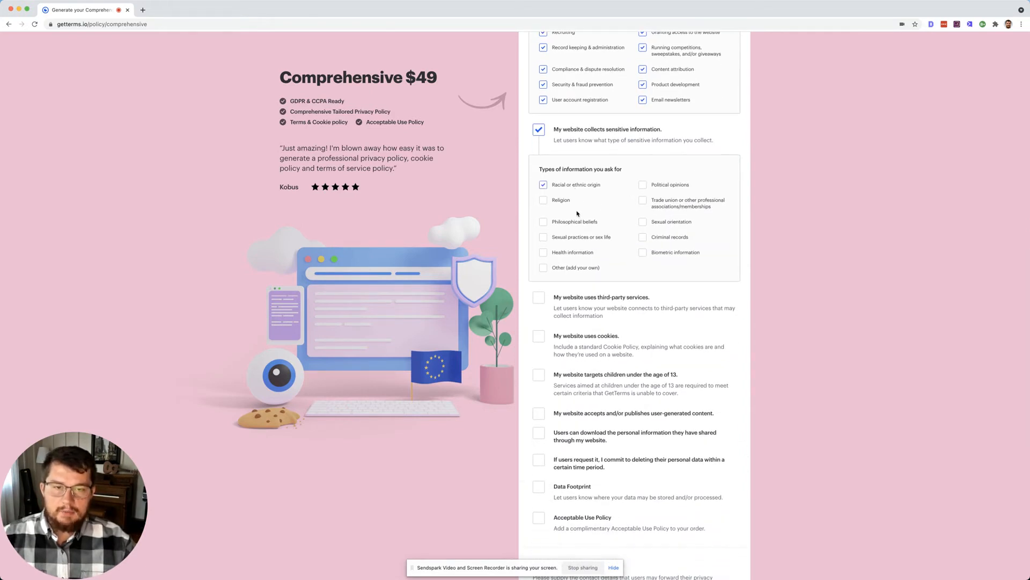
click(564, 201)
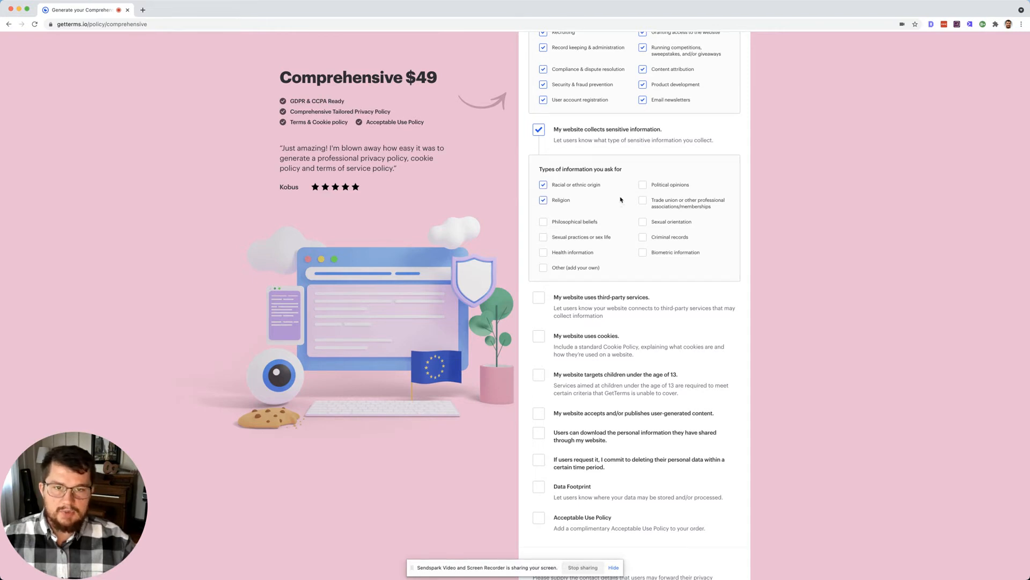
Step: Tick philosophical beliefs, sex life, health, political opinions, union membership, sexual orientation, criminal records and biometrics
scroll(591, 199, down, 2)
click(569, 176)
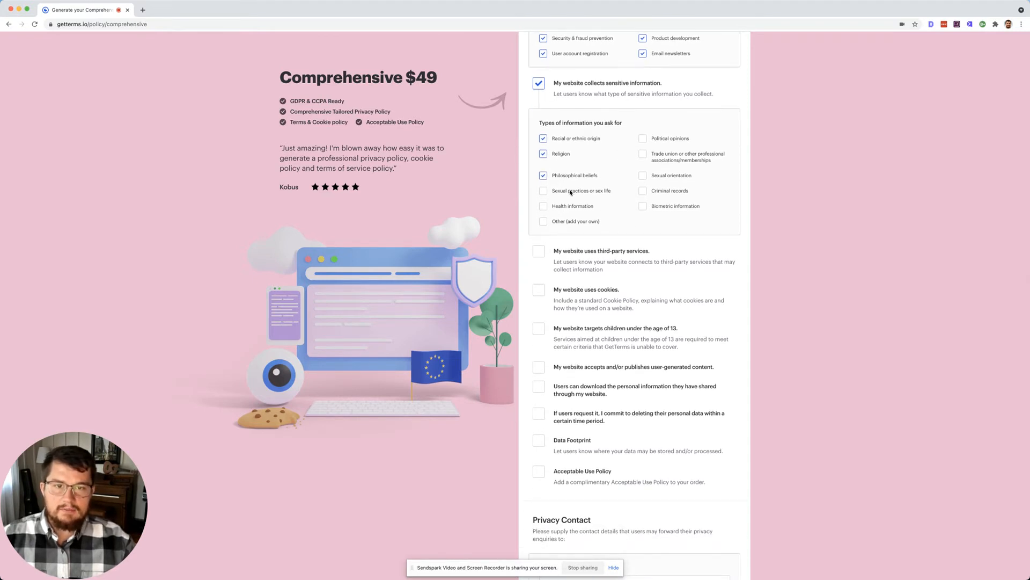
click(572, 192)
click(573, 207)
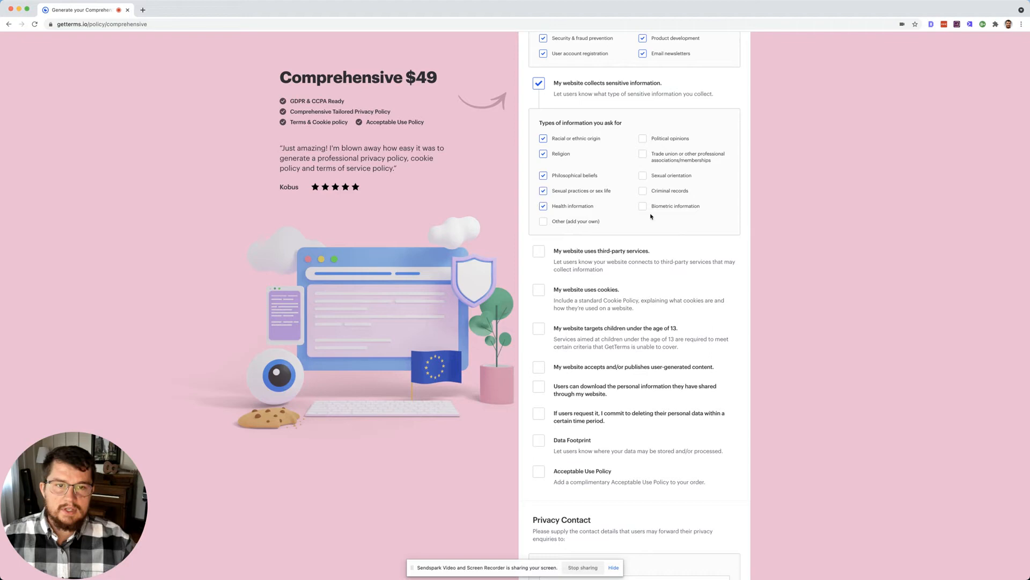
click(665, 140)
click(664, 155)
click(662, 177)
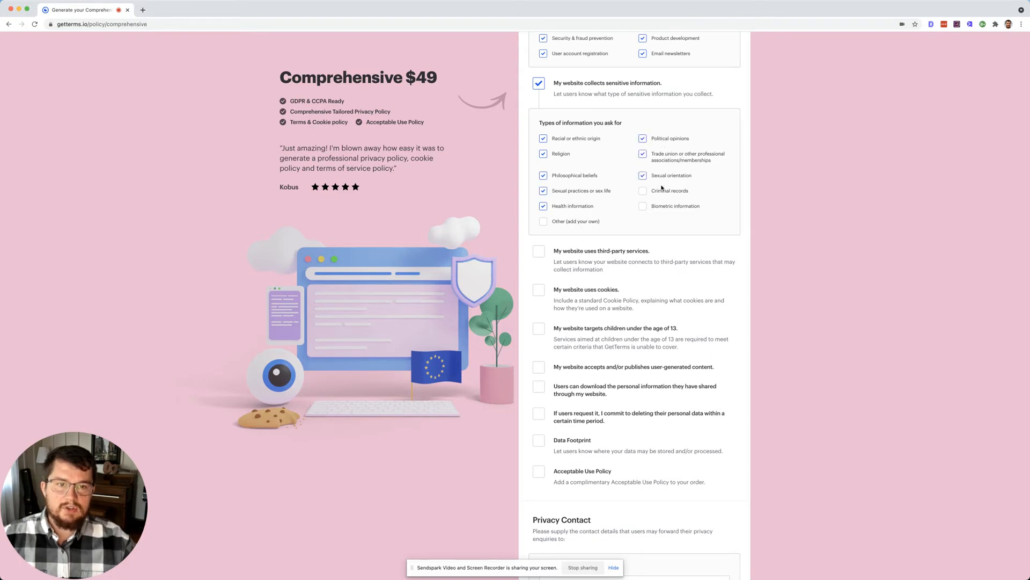
click(661, 192)
scroll(663, 206, down, 1)
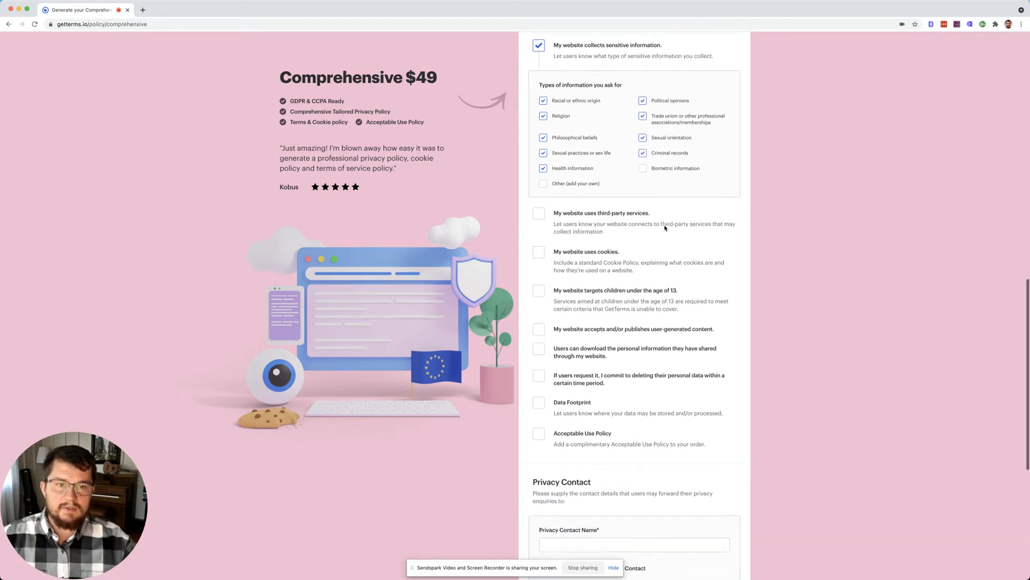
click(665, 166)
Step: Declare third-party tracking and analytics services: Google Analytics plus a custom Other entry
scroll(667, 223, down, 2)
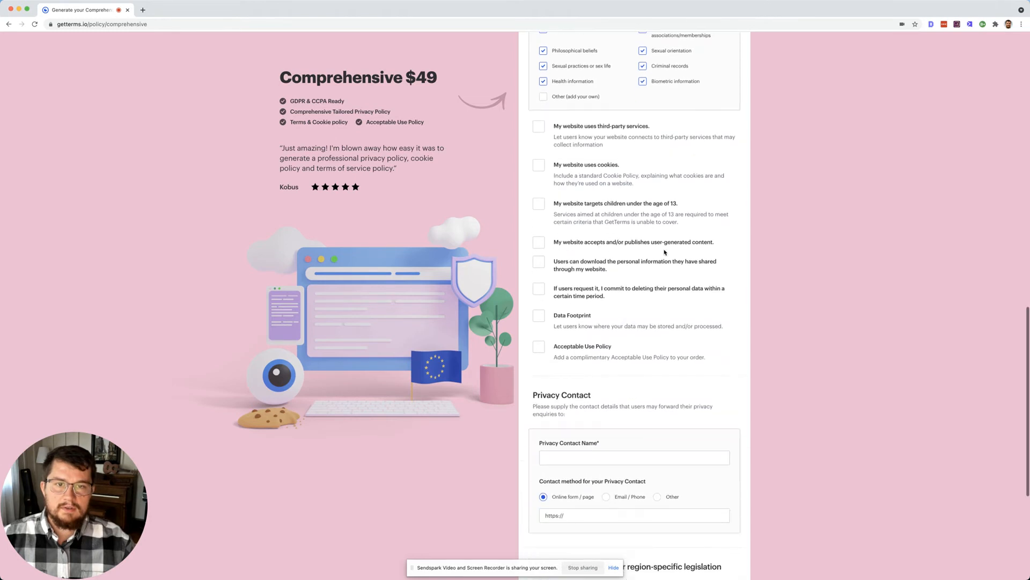
click(538, 127)
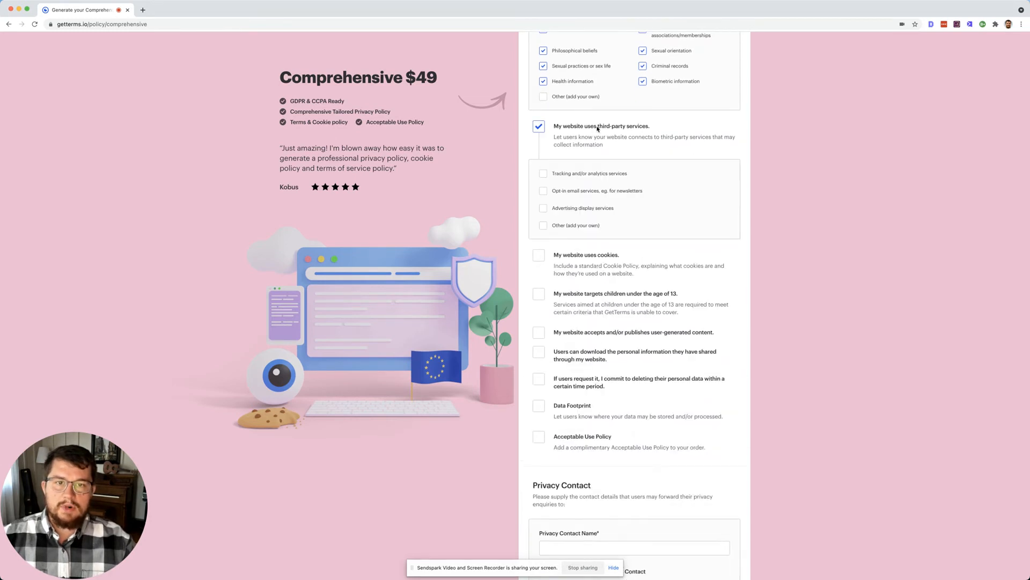
click(566, 175)
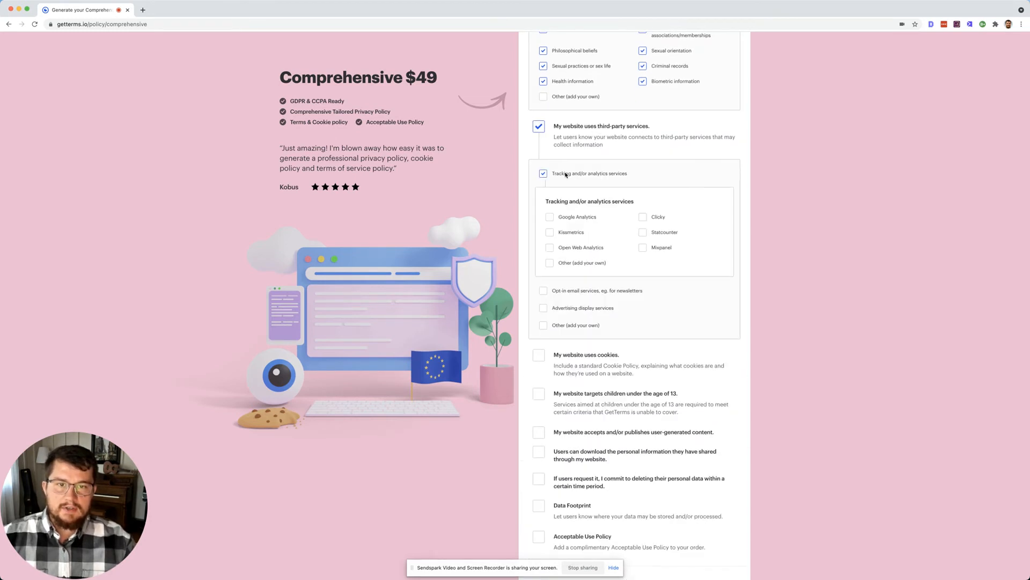
click(583, 217)
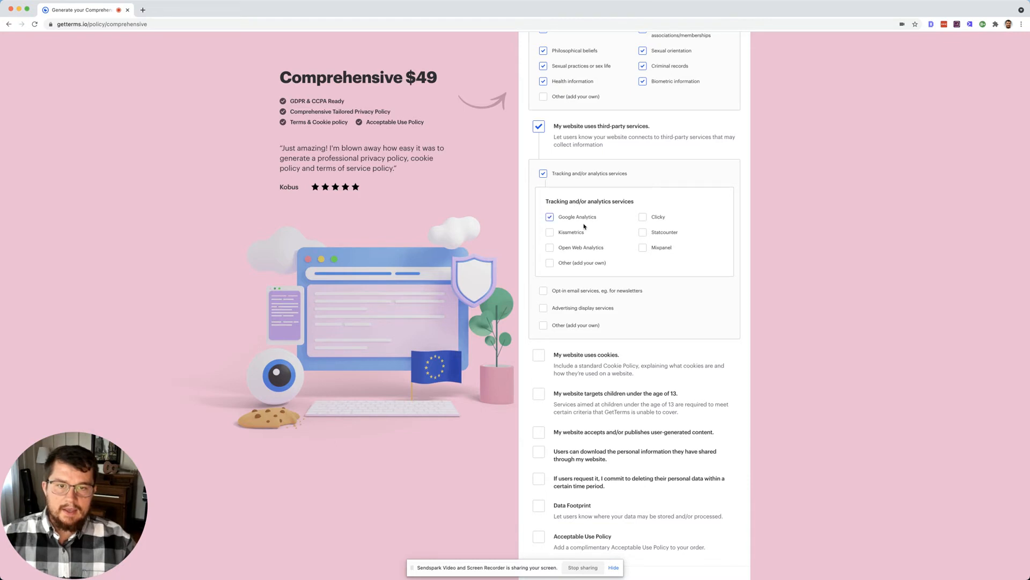
click(567, 264)
click(562, 290)
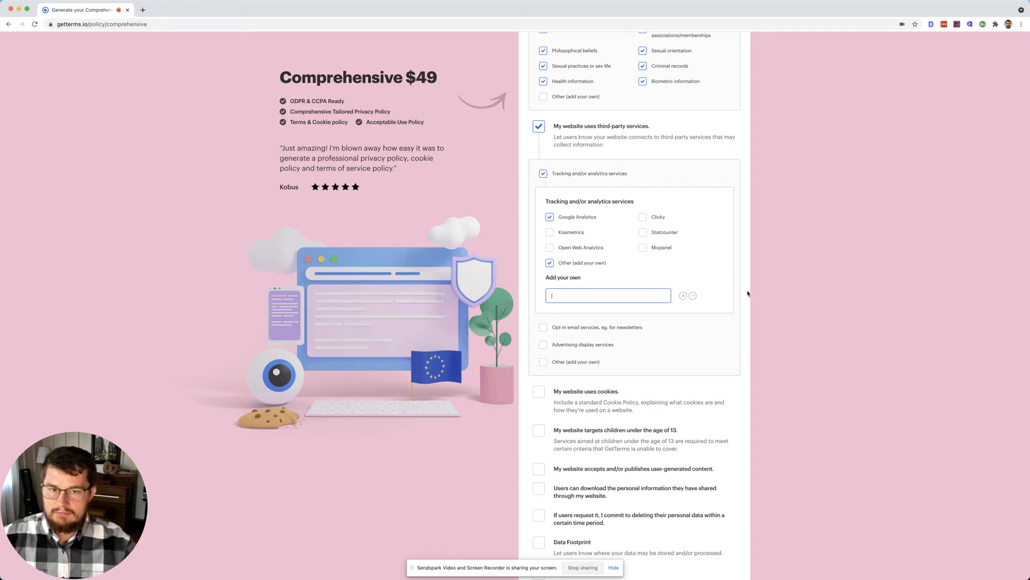
scroll(747, 292, down, 3)
scroll(748, 292, down, 2)
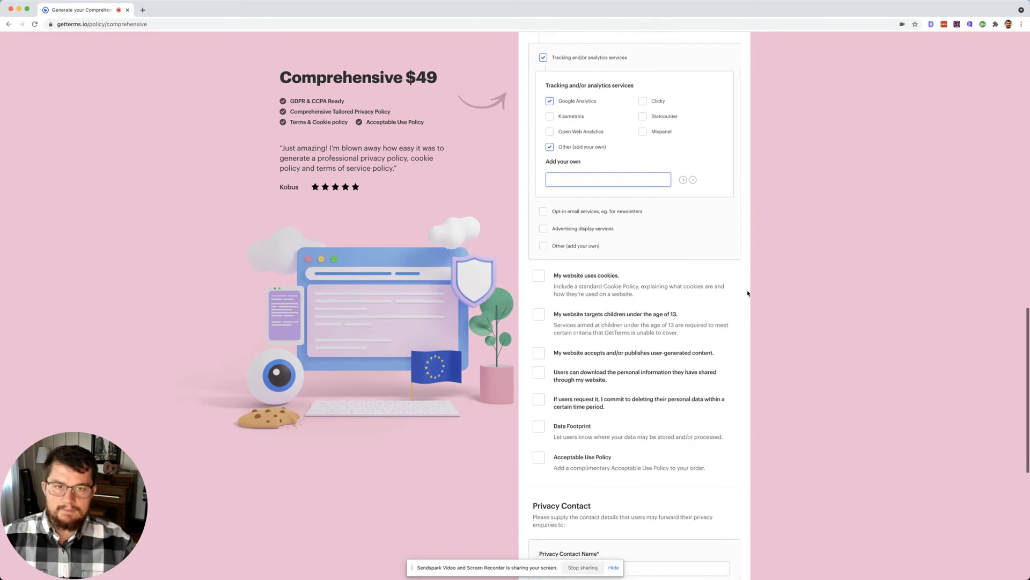
Step: Add opt-in email services and advertising display services, each with 'Other (add your own)' ticked
click(610, 213)
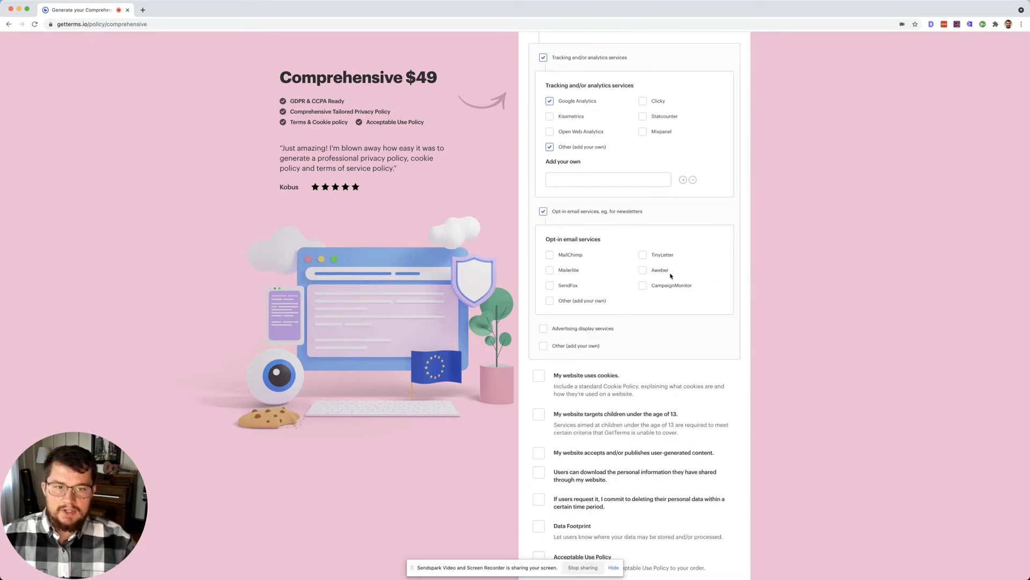
click(591, 303)
scroll(686, 306, down, 2)
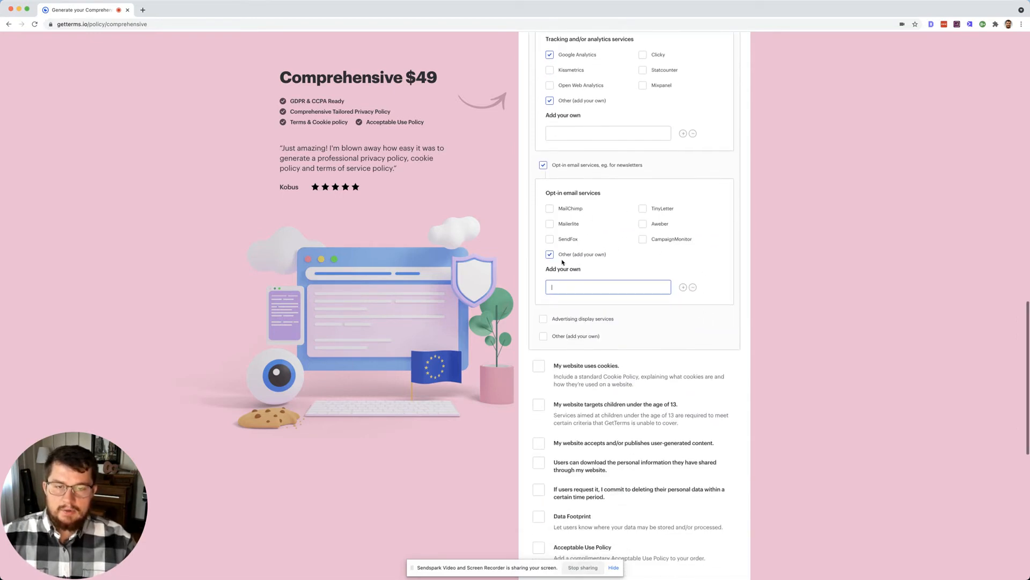
scroll(712, 280, down, 4)
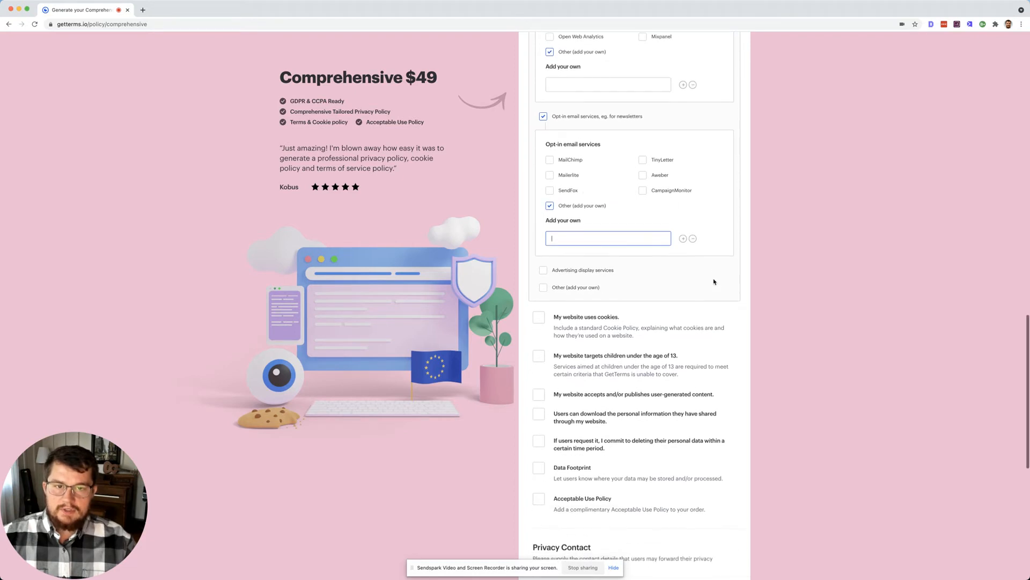
click(591, 226)
scroll(755, 303, down, 4)
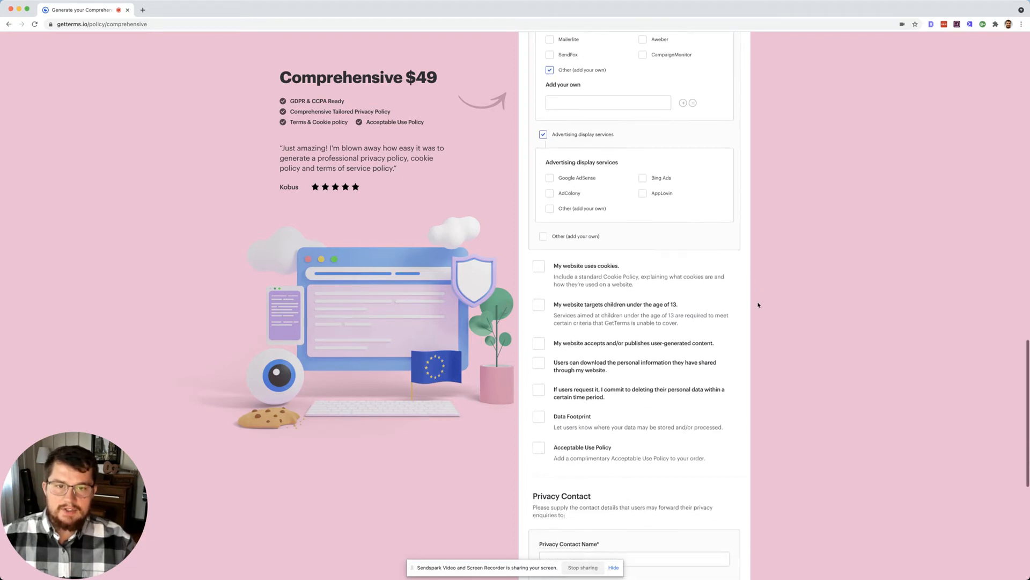
click(587, 206)
scroll(709, 289, down, 3)
scroll(644, 262, down, 2)
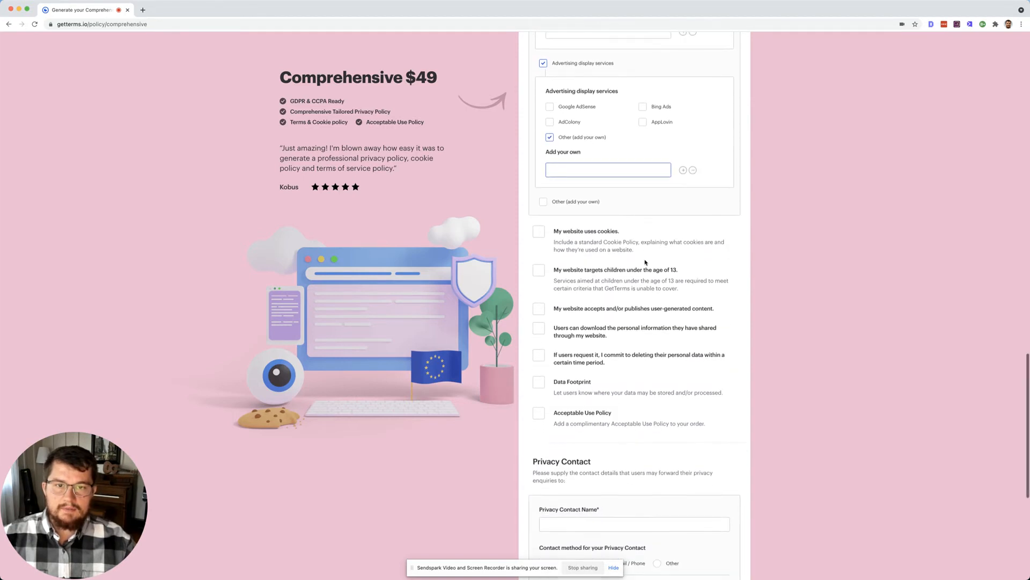
Step: Declare cookie use with Essential, Performance, Functionality and Targeting/advertising cookies ticked
click(580, 201)
scroll(608, 228, down, 1)
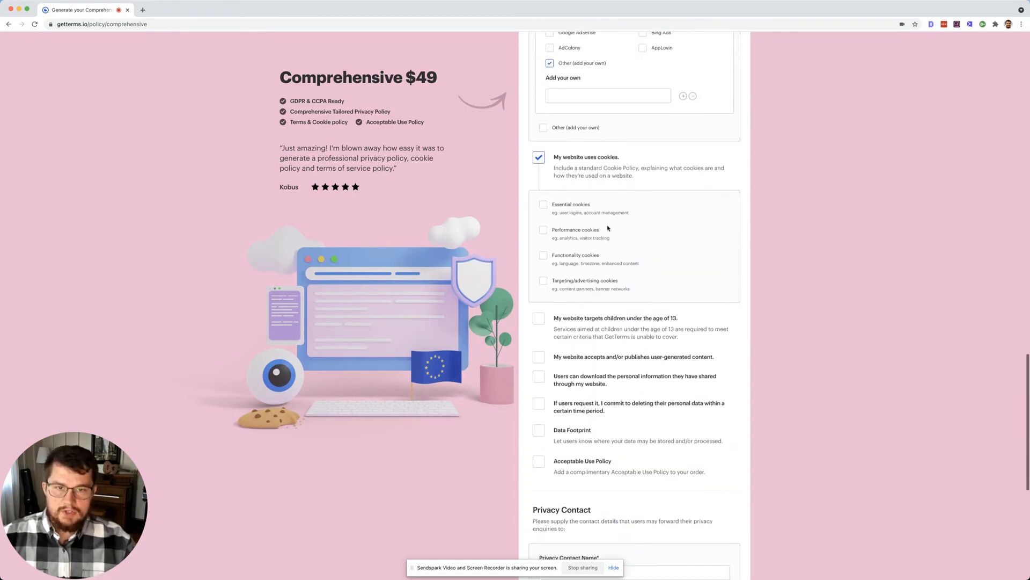
click(543, 205)
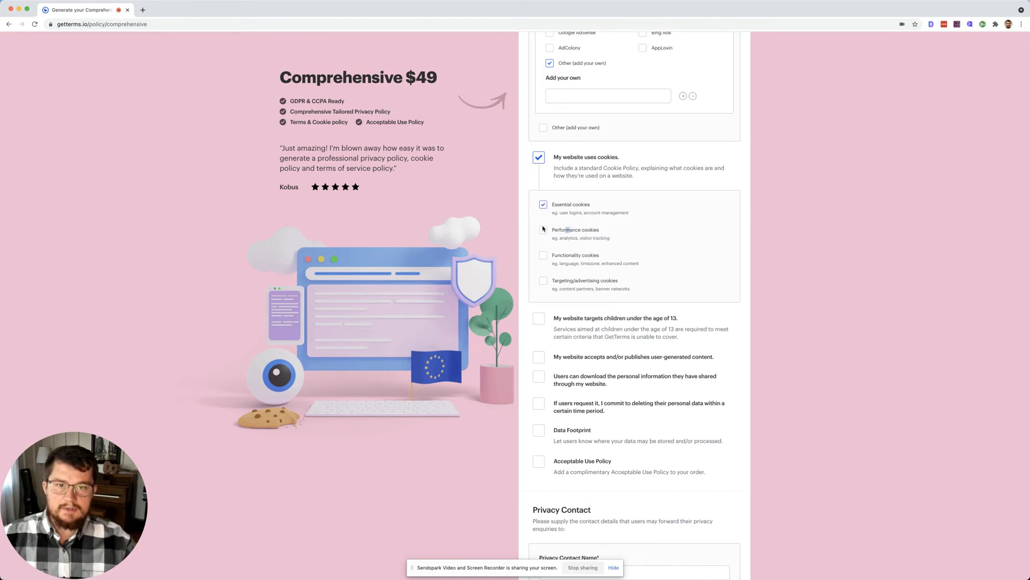
click(543, 229)
click(543, 255)
click(543, 281)
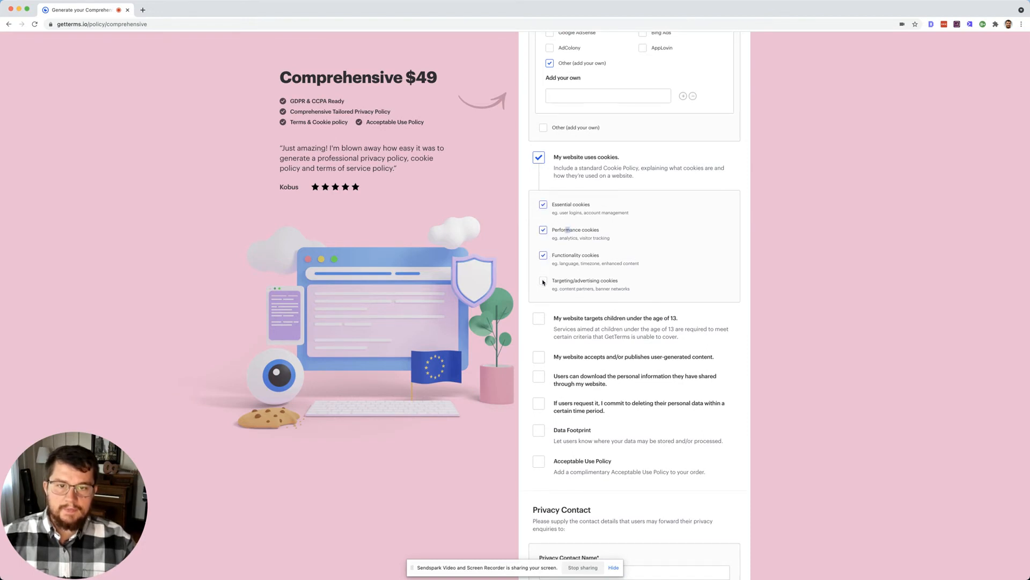
scroll(598, 287, down, 1)
scroll(599, 287, down, 2)
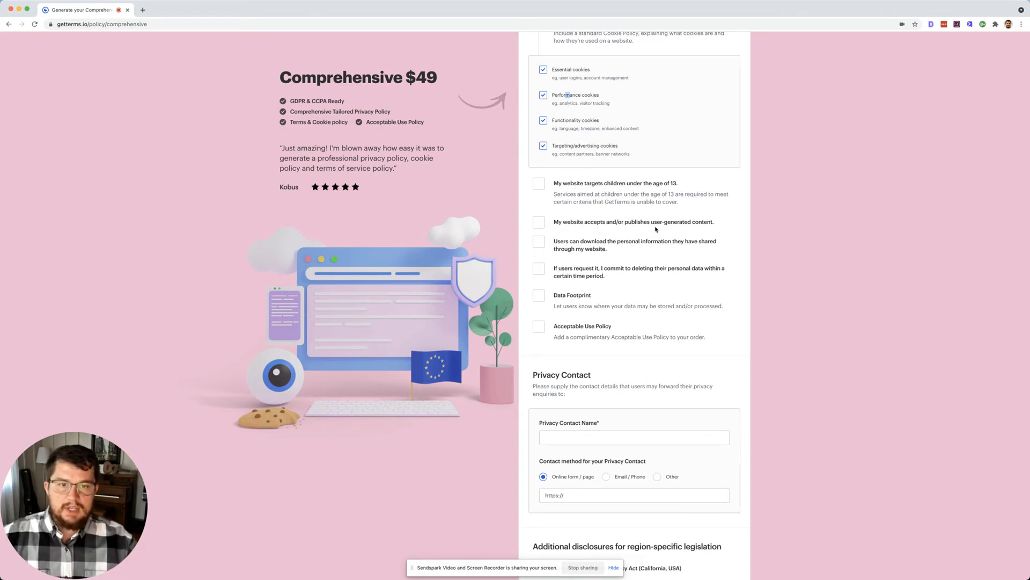
Step: Declare user-generated content and commit to deleting personal data on request within 30 days
click(541, 224)
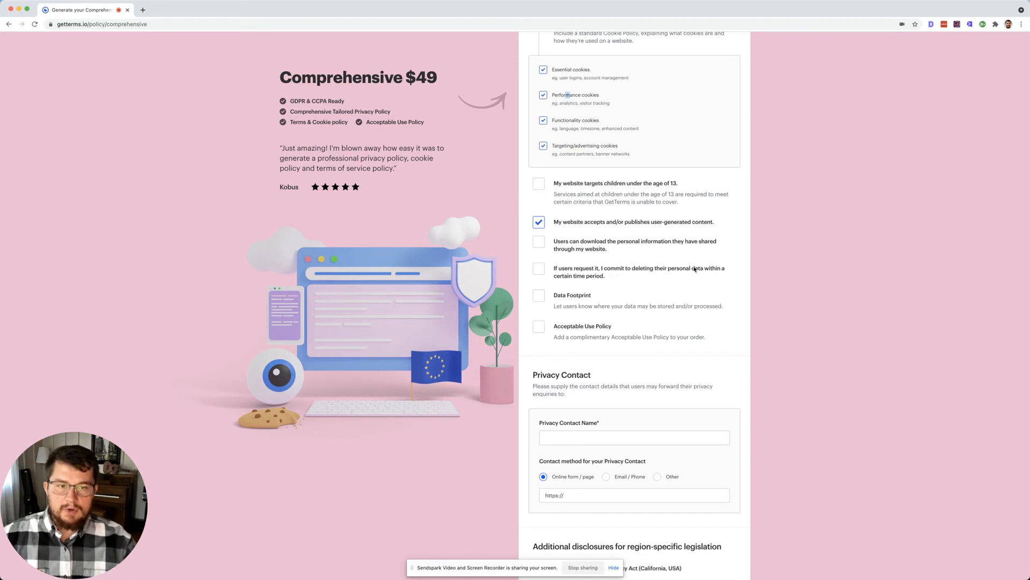
click(539, 269)
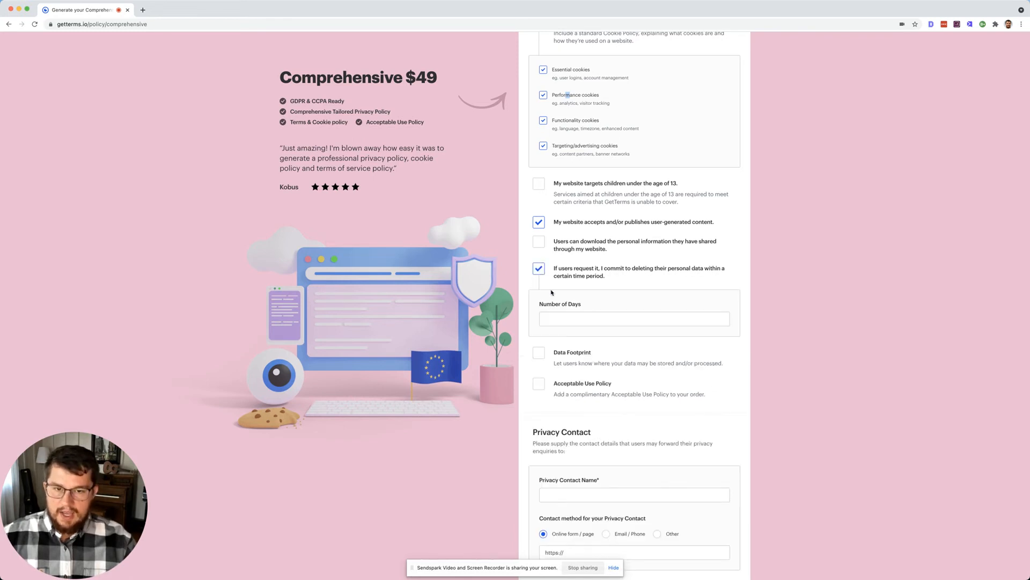
click(568, 315)
text(3)
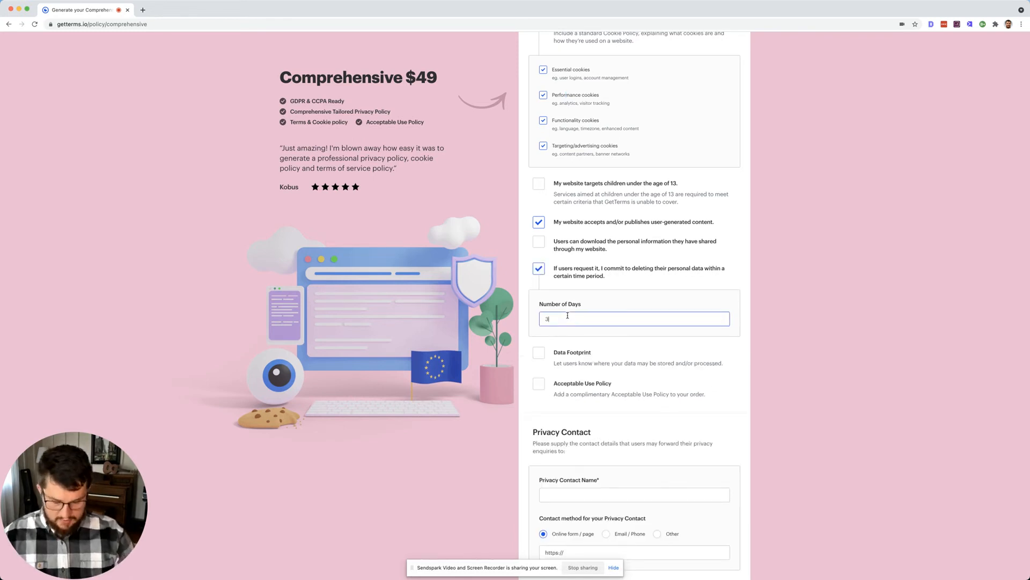
text(0)
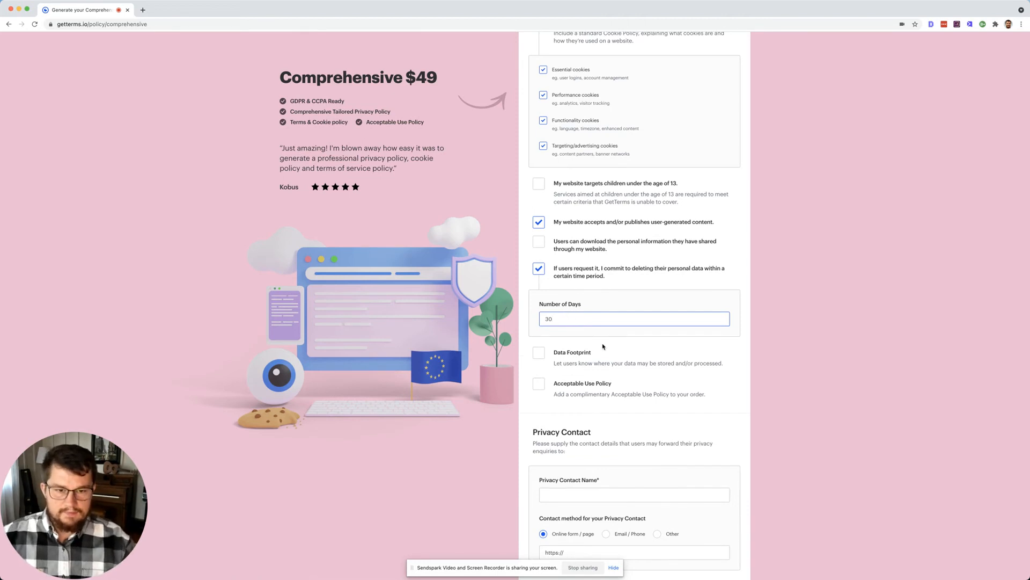
scroll(603, 346, down, 2)
Step: Enable the Data Footprint with United States storage and add the Acceptable Use Policy
click(539, 294)
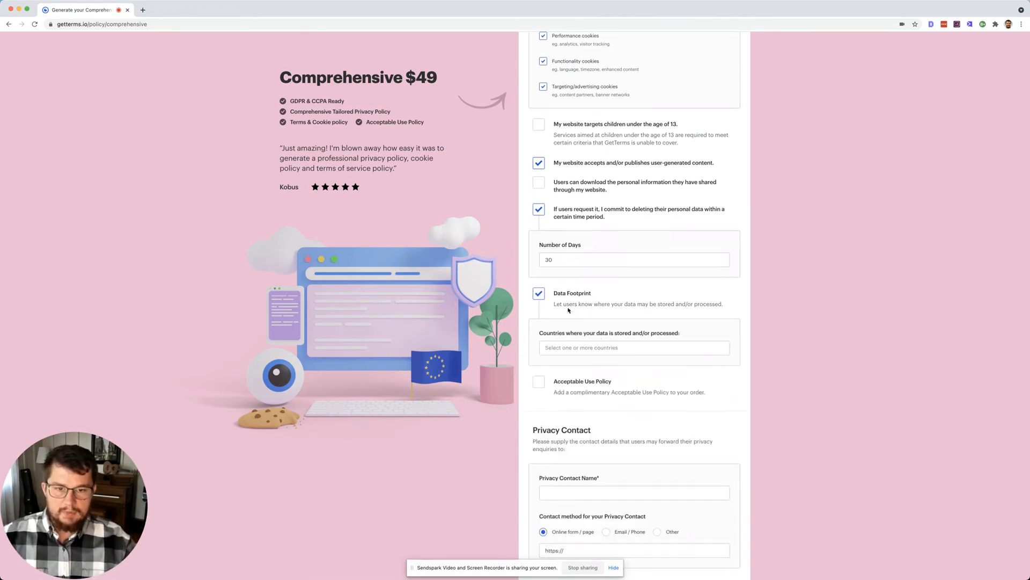
click(602, 346)
text(uni)
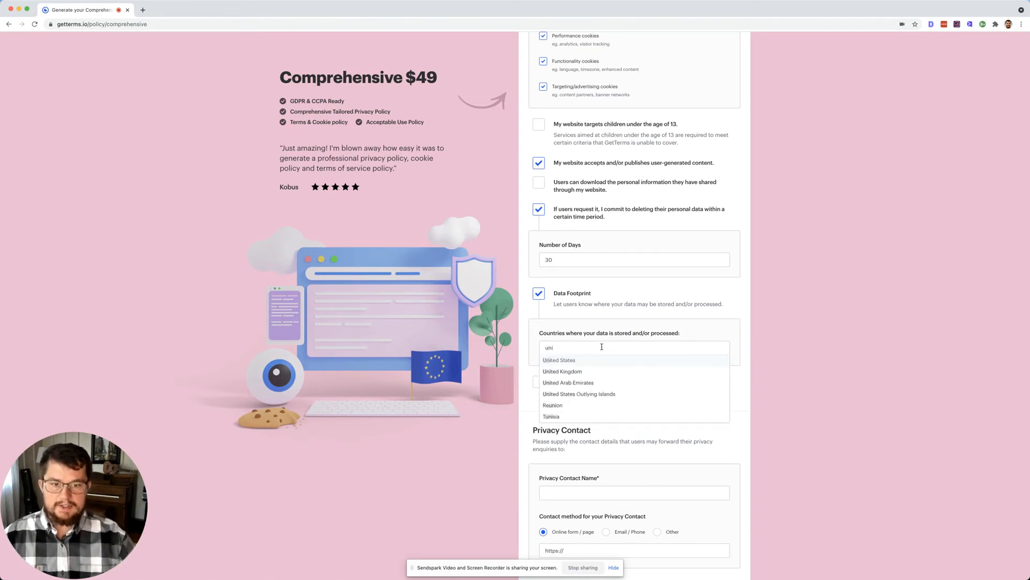
click(589, 361)
click(722, 308)
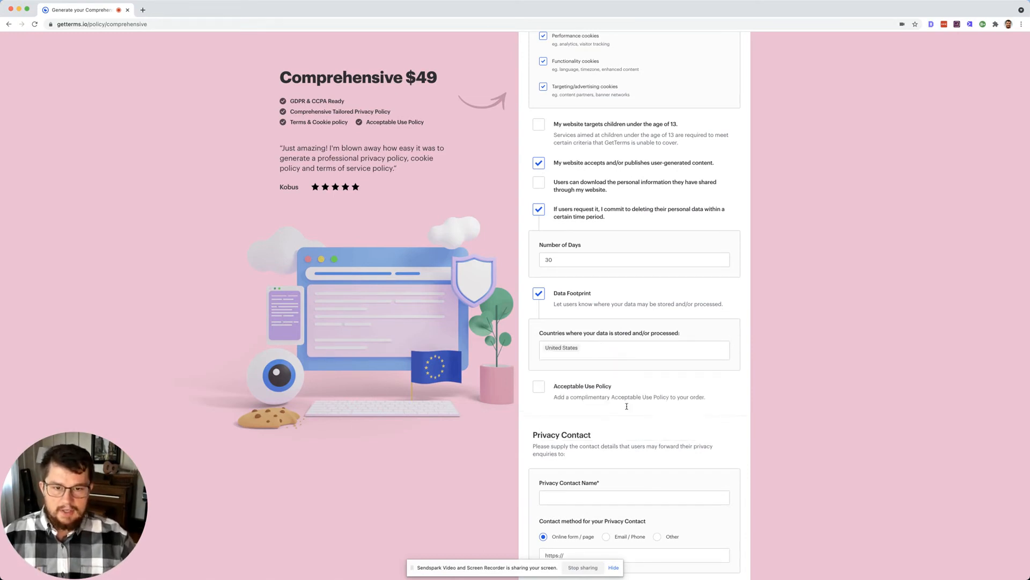
scroll(626, 406, down, 1)
click(538, 349)
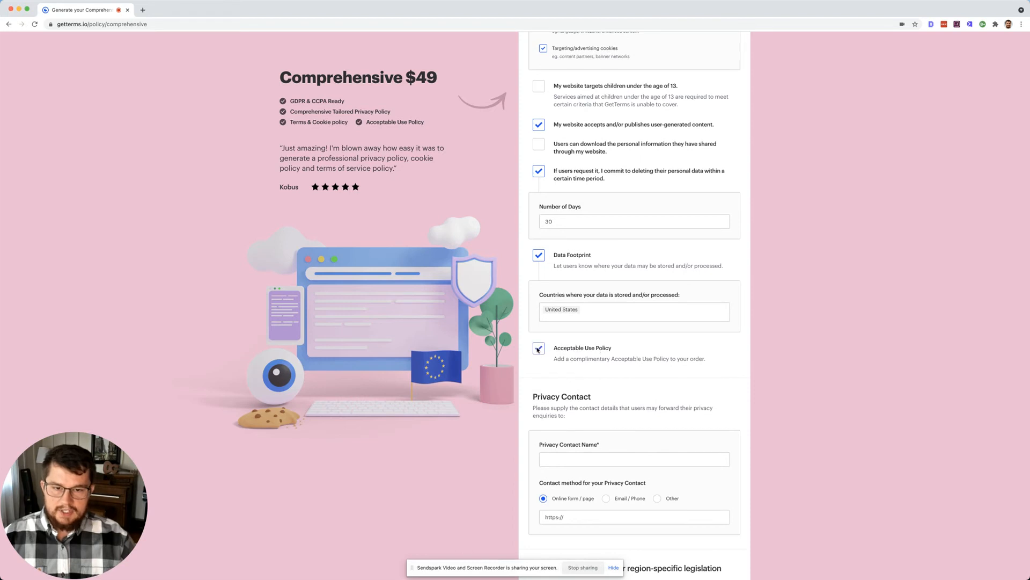
scroll(628, 408, down, 5)
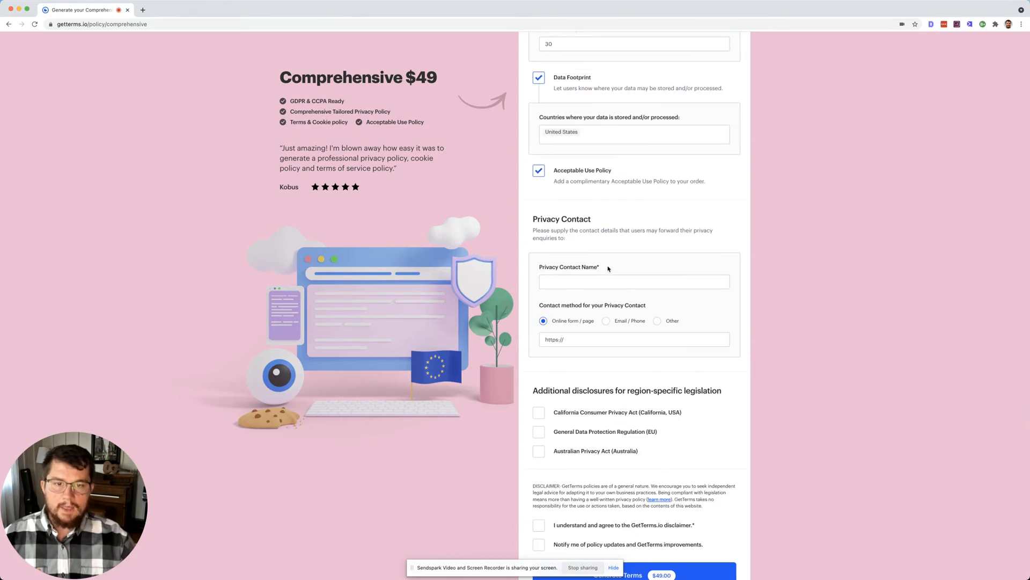
Step: Enter the privacy contact's full name and the contact page URL touchdownlawncare.com/contact/
click(593, 282)
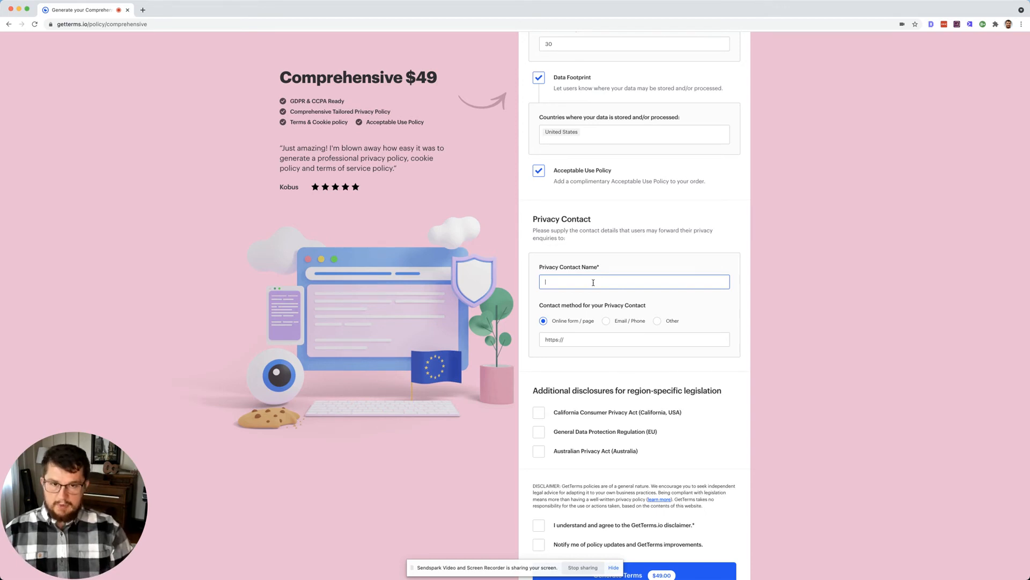
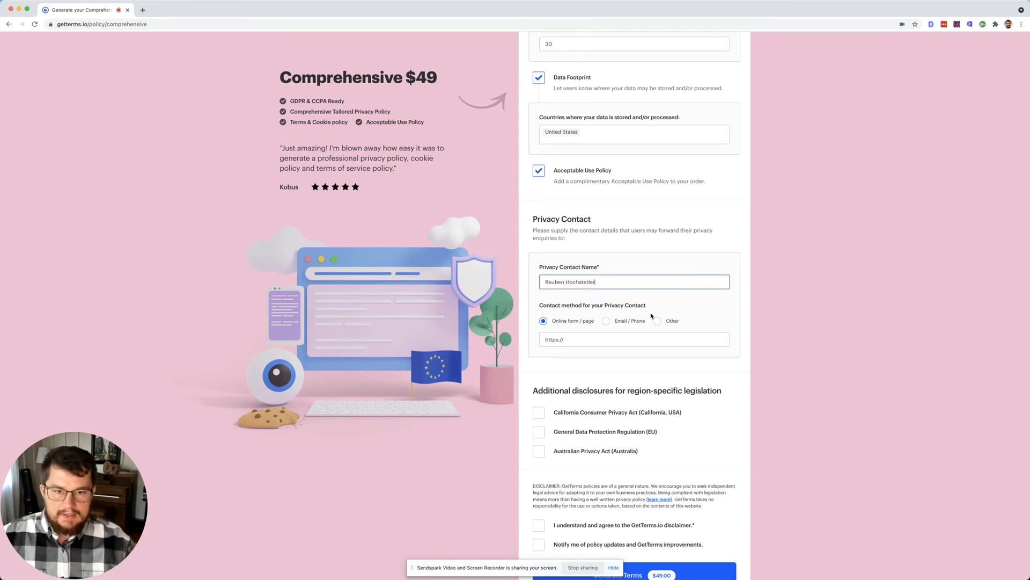
click(621, 336)
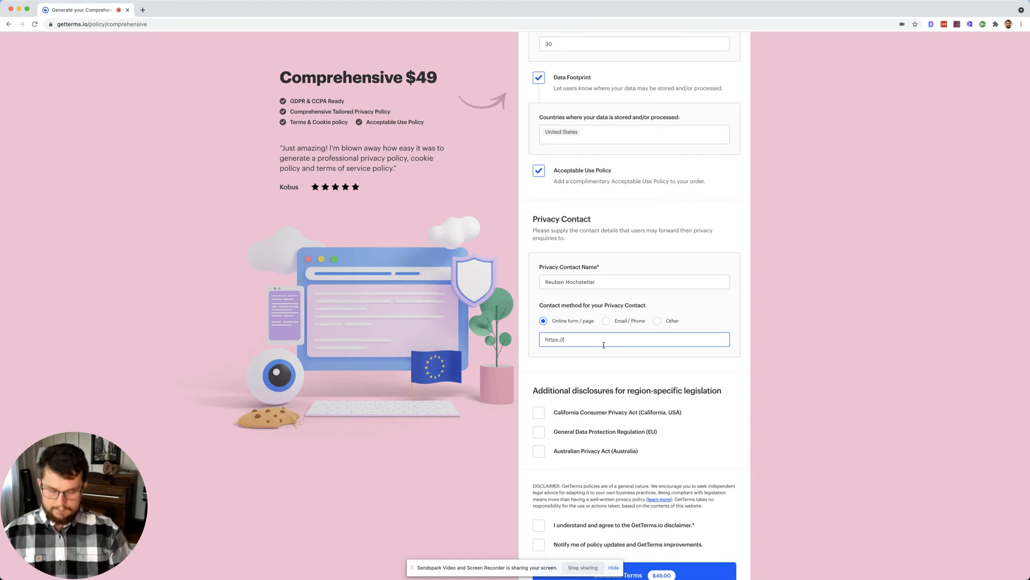
text(touchd)
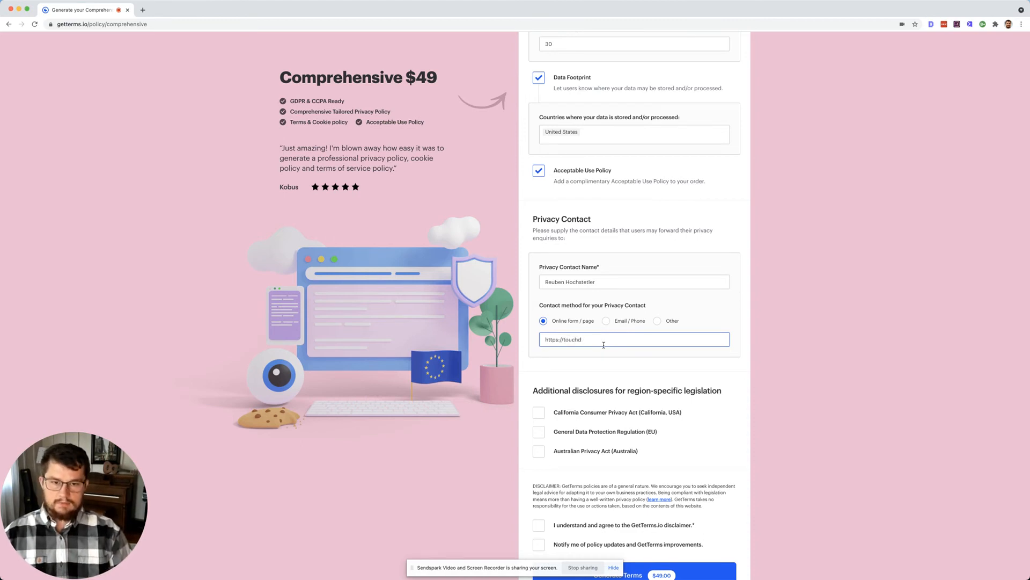
text(wown)
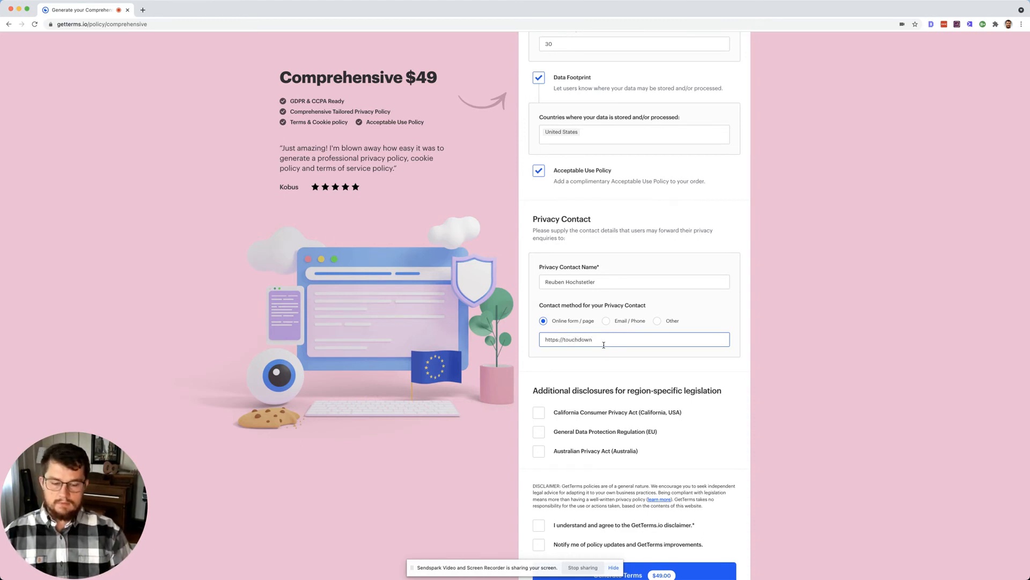
text(lawncare.com/coat)
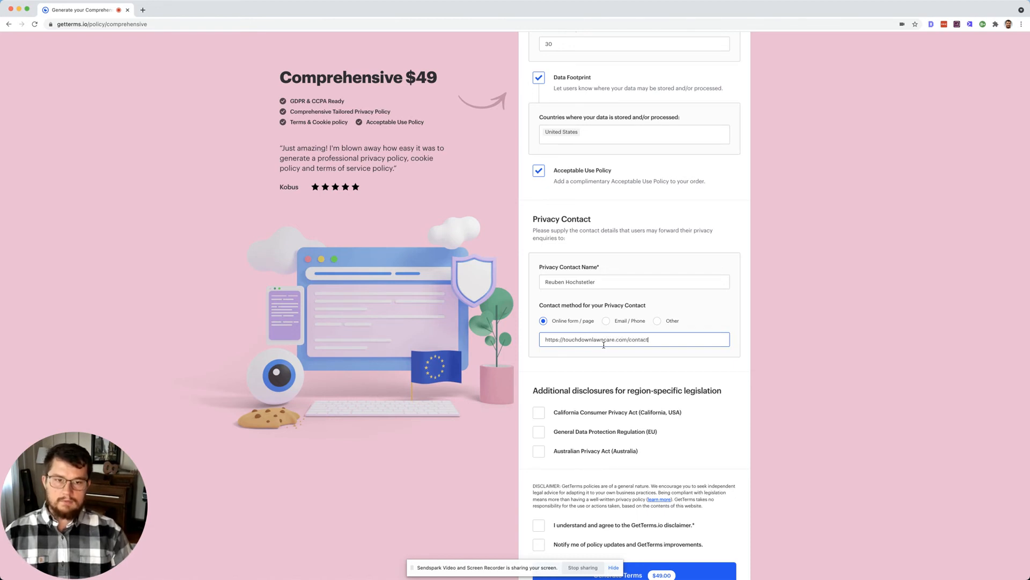
scroll(617, 370, down, 2)
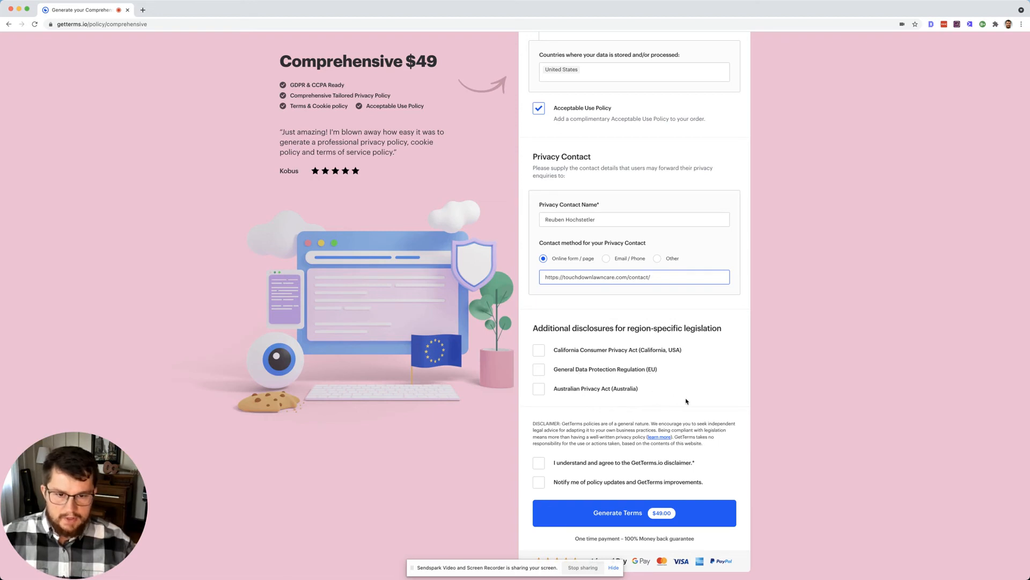
Step: Agree to the GetTerms.io disclaimer and generate the terms for $49.00
click(545, 464)
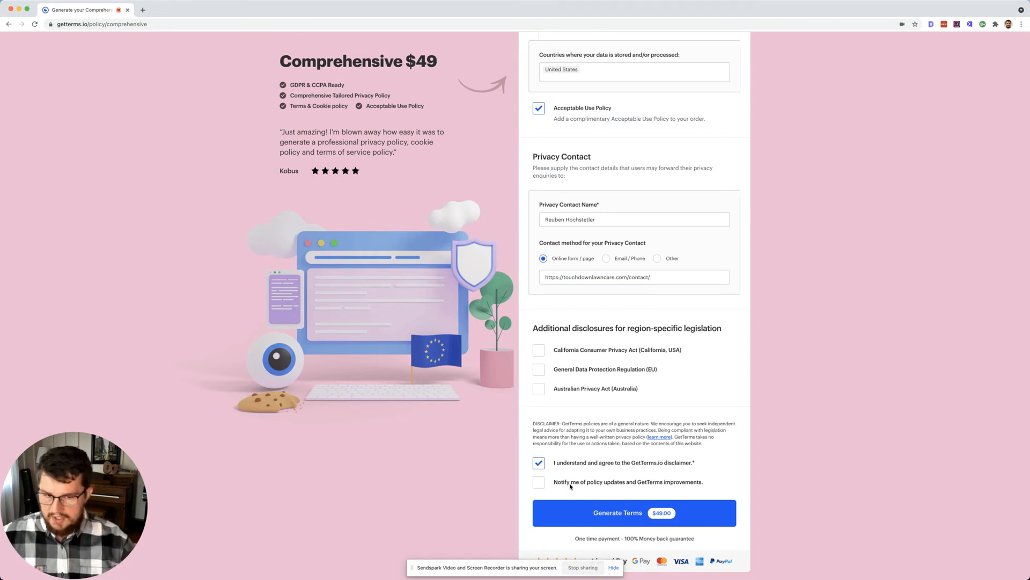
click(664, 516)
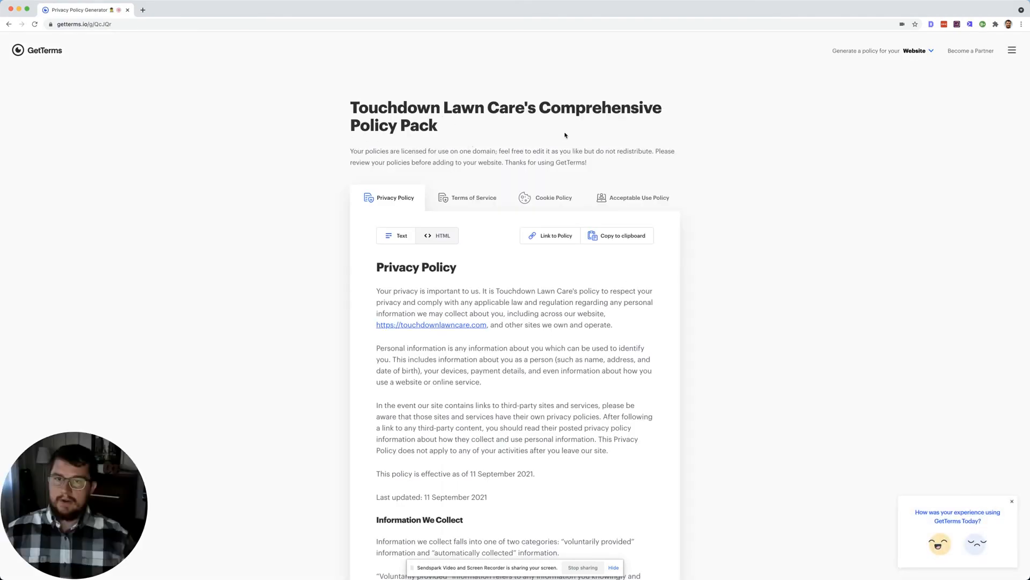
Step: Scroll through the generated Privacy Policy for Touchdown Lawn Care, effective 11 September 2021
scroll(553, 213, down, 1)
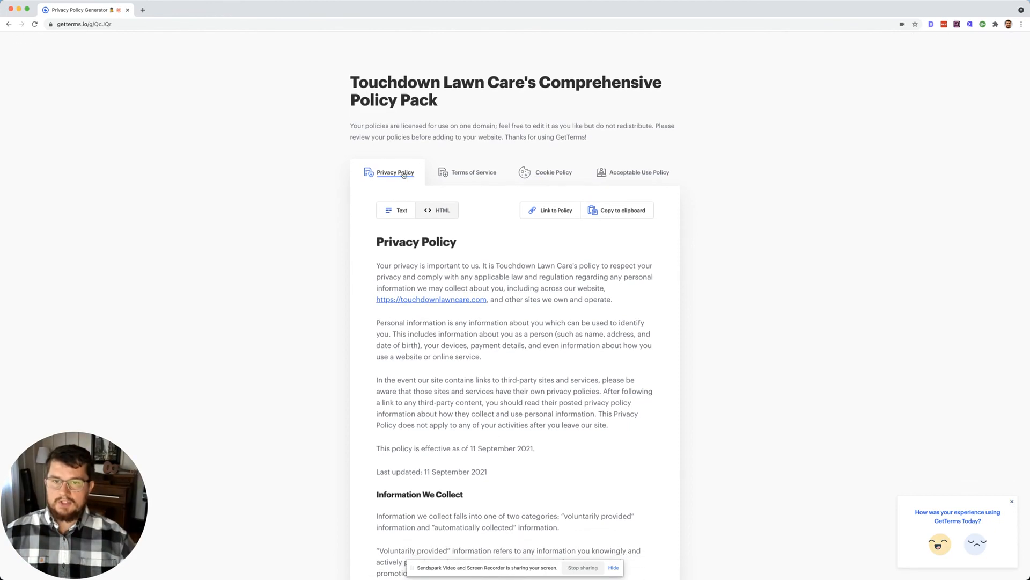